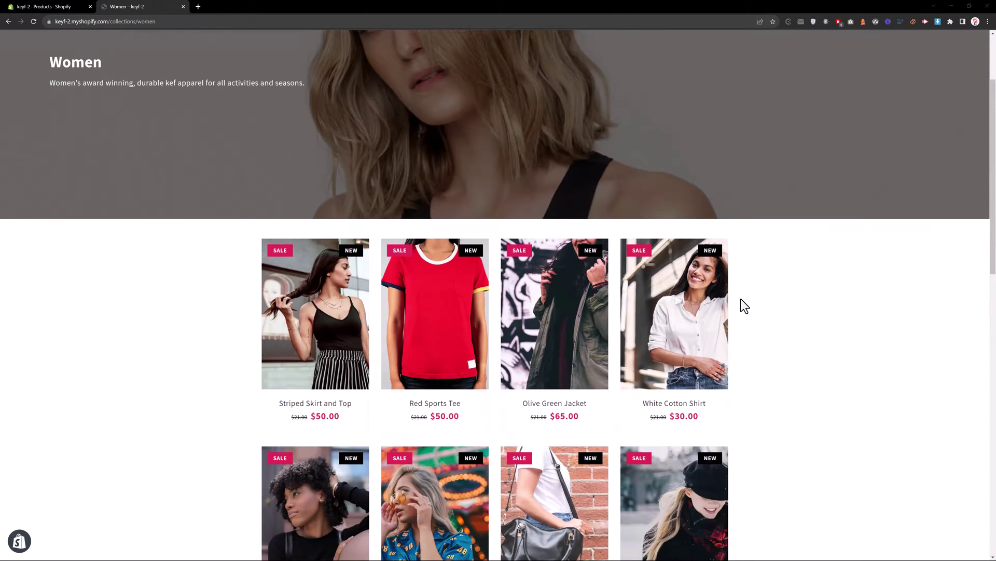
- Highlight the struck-through prices and the $50.00 sale price on the storefront grid
drag(289, 419, 304, 416)
drag(410, 417, 425, 418)
drag(355, 414, 301, 419)
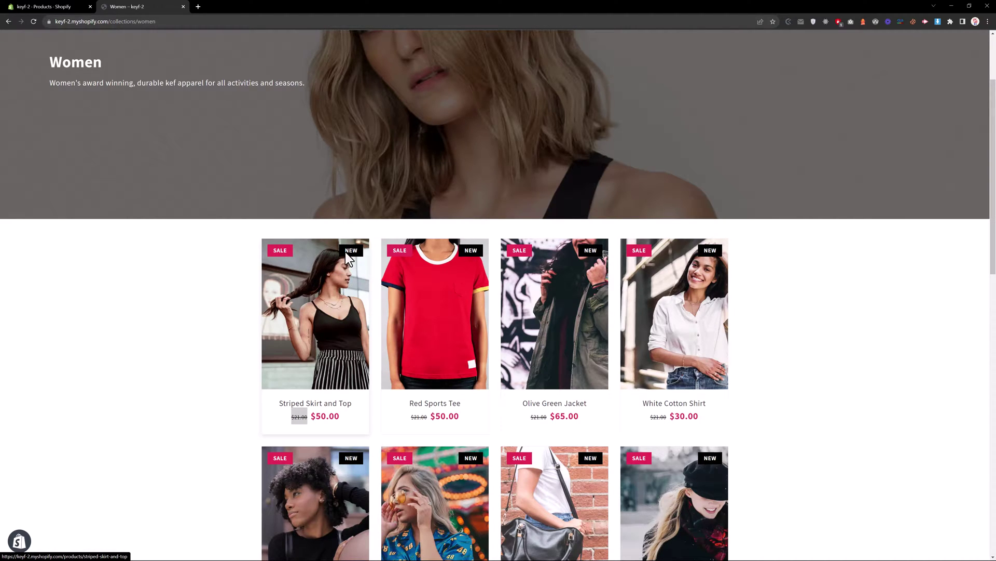
scroll(768, 310, down, 1)
scroll(767, 311, down, 1)
scroll(767, 312, down, 2)
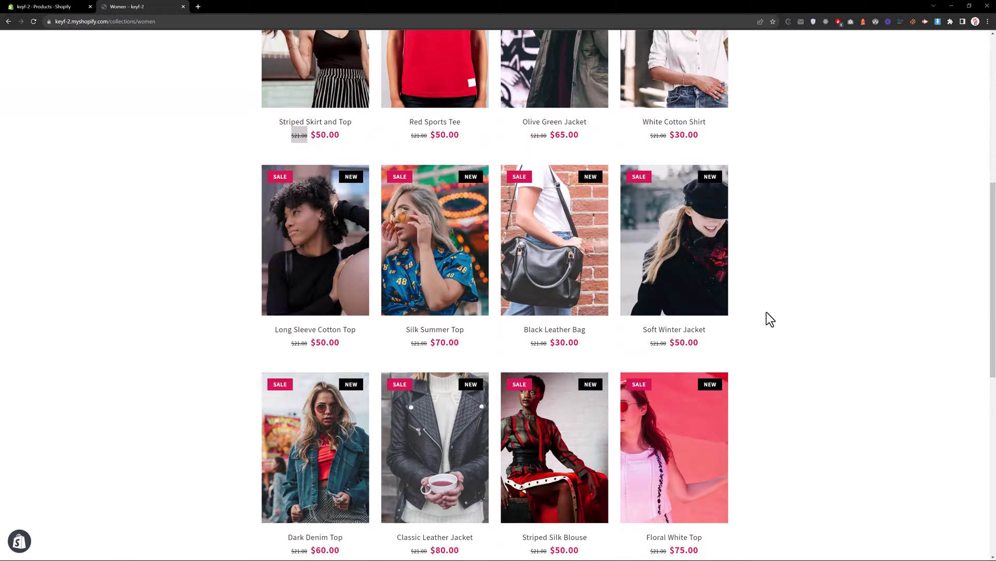
scroll(766, 311, up, 1)
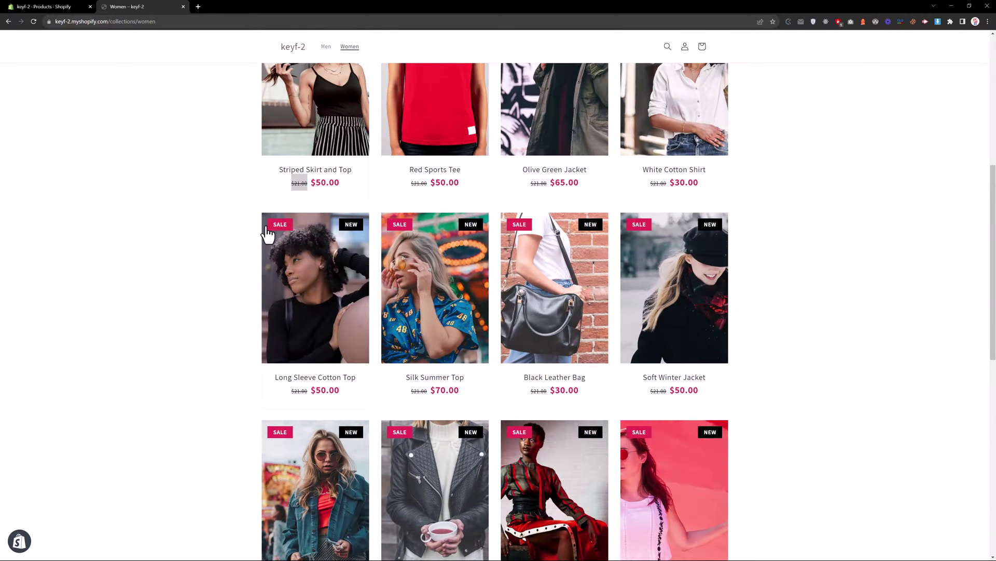
scroll(630, 320, down, 2)
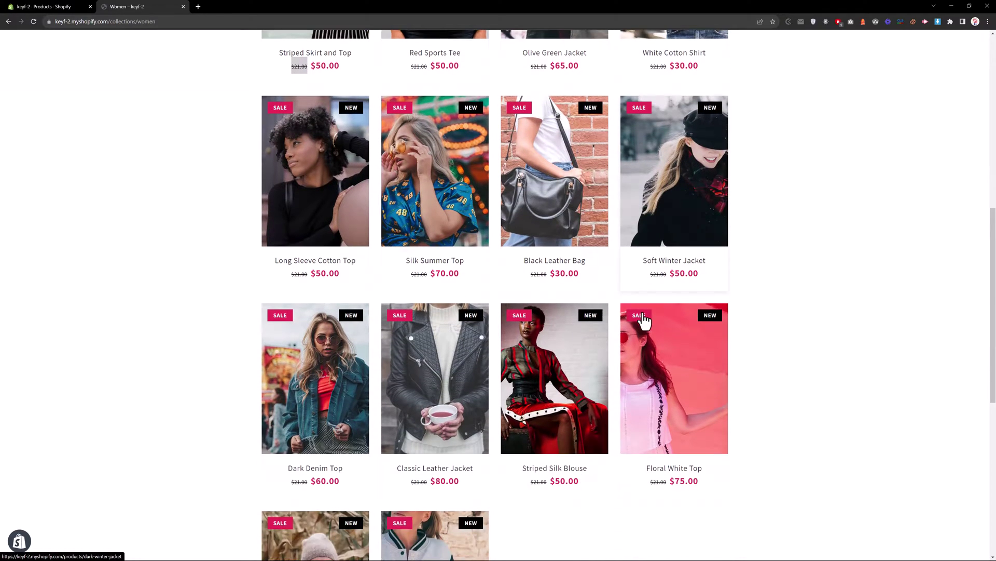
scroll(400, 352, down, 2)
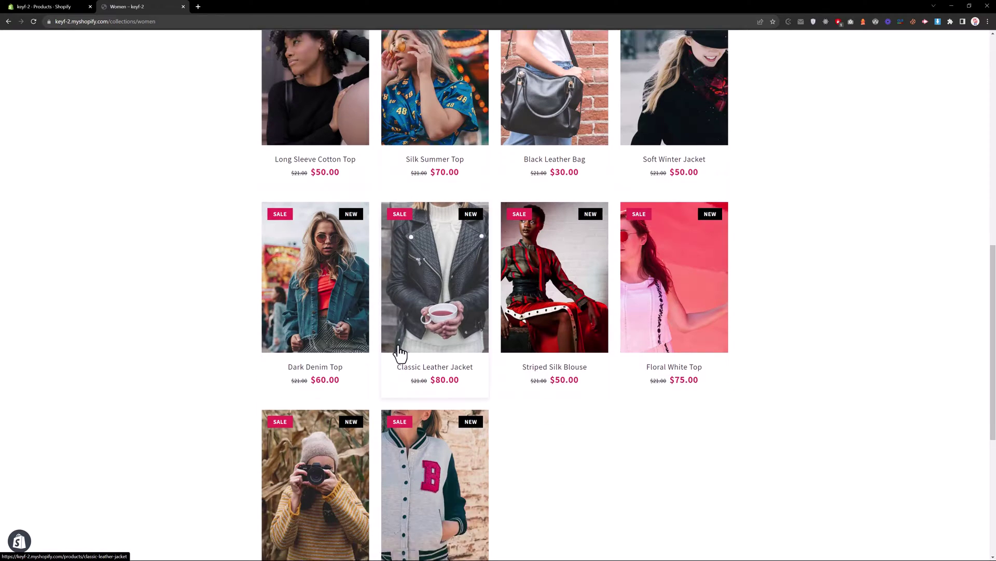
scroll(699, 327, up, 2)
scroll(699, 327, up, 2)
scroll(698, 327, up, 2)
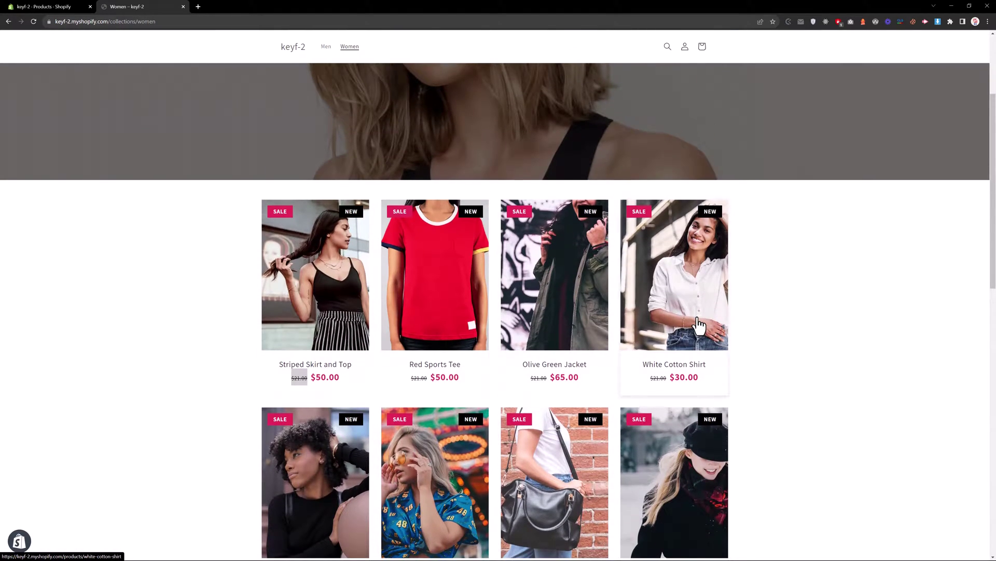
scroll(699, 325, up, 2)
- In main-collection-product-grid.liquid, highlight the hard-coded Sale, New and $21.00 text
key(alt+Tab)
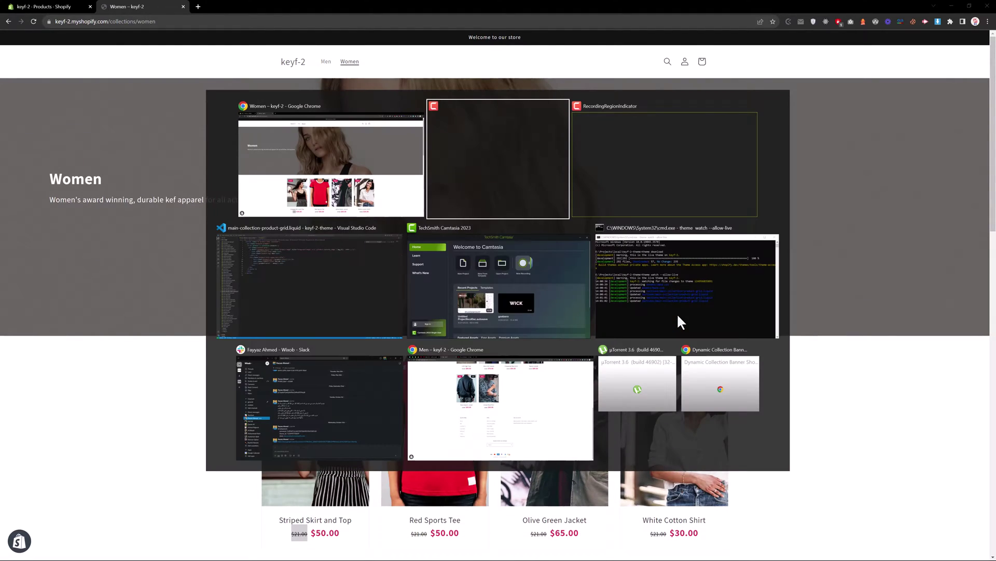
key(alt+Tab)
key(alt+Tab)
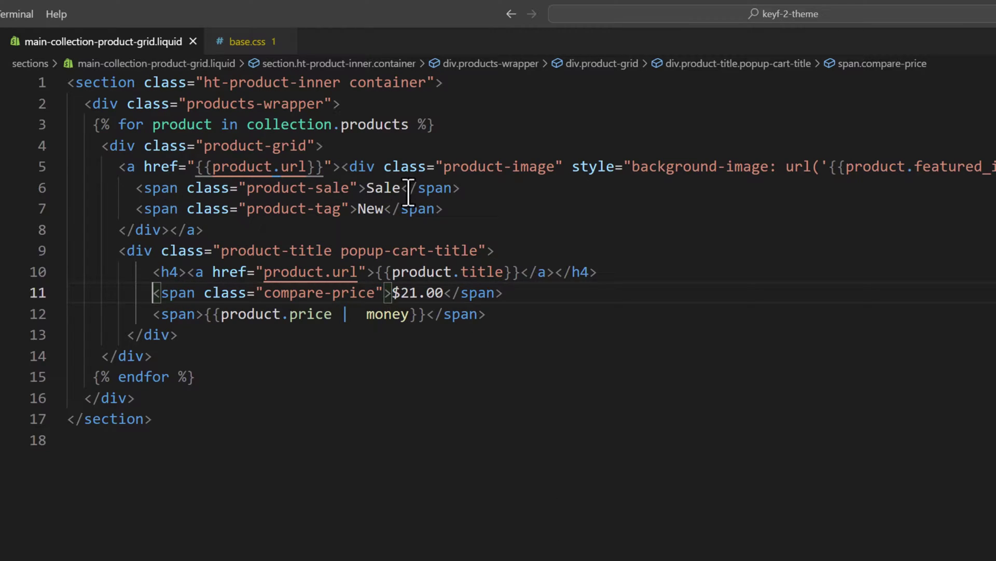
double_click(378, 188)
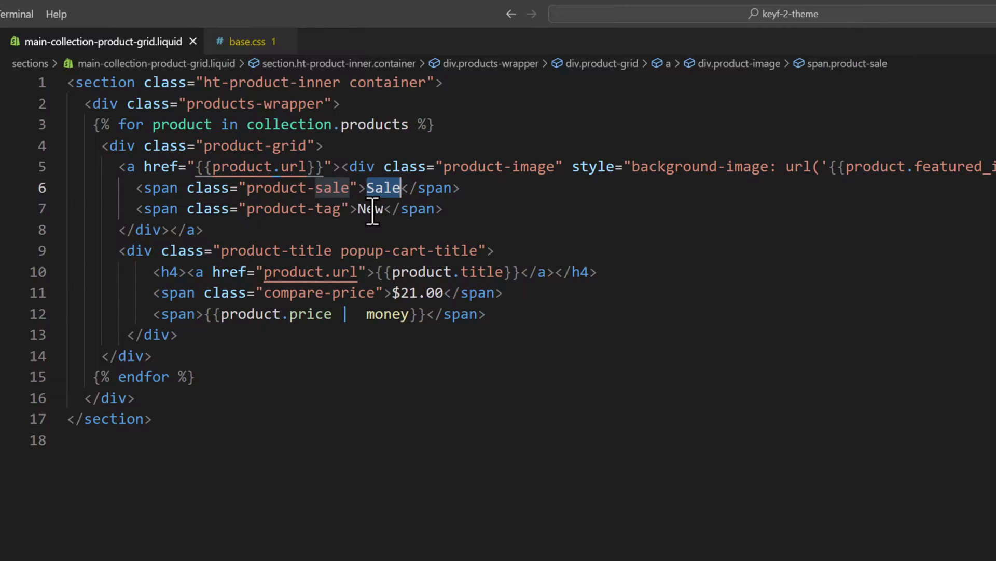
double_click(369, 210)
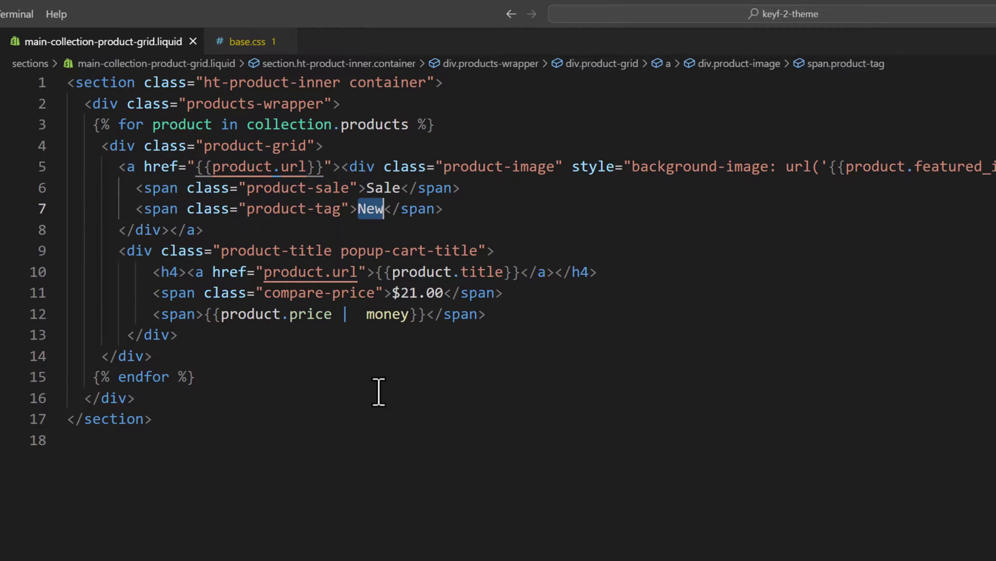
drag(393, 293, 443, 294)
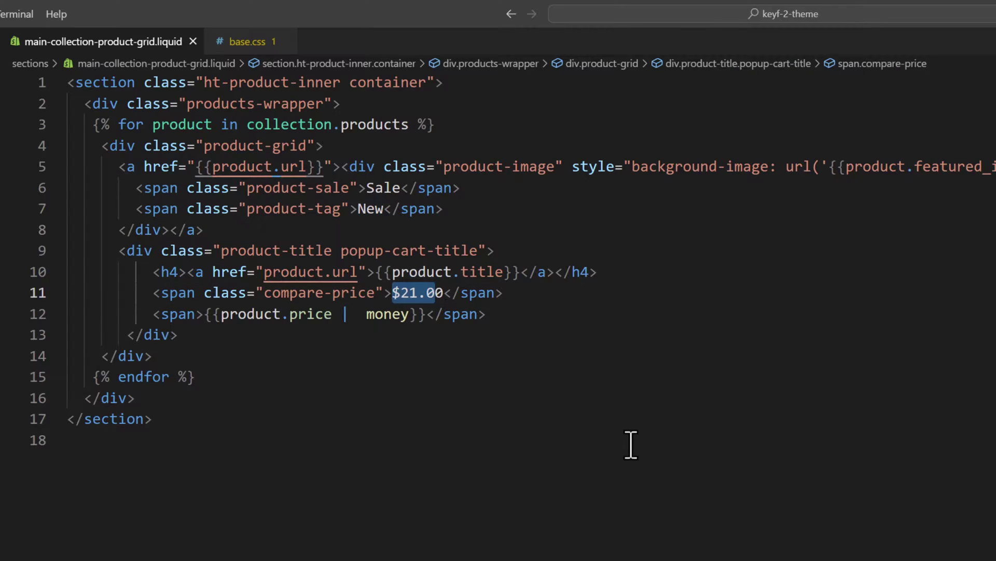
- Insert a Liquid if block on product.compare_at_price below the product title
click(617, 274)
key(Return)
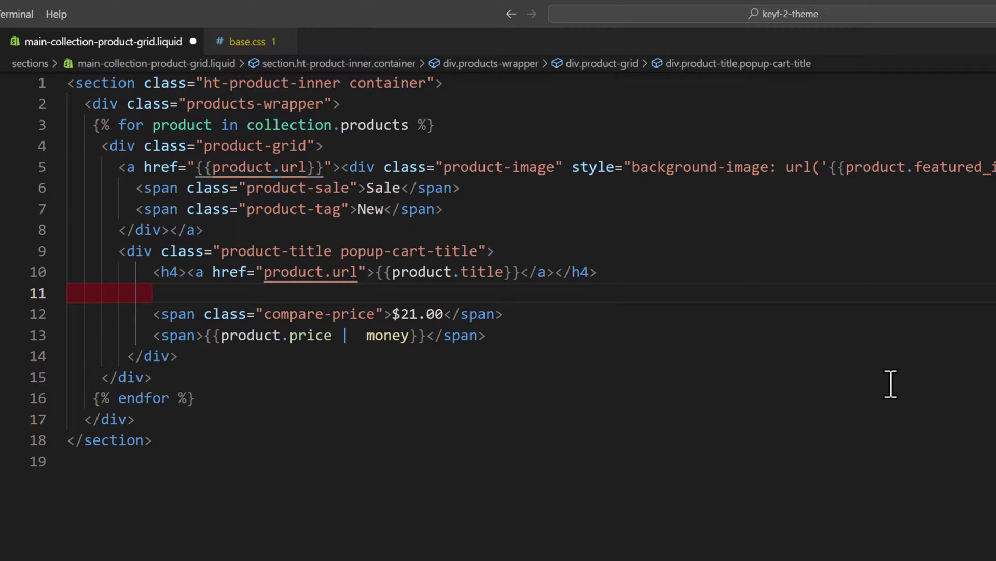
text(if)
key(Return)
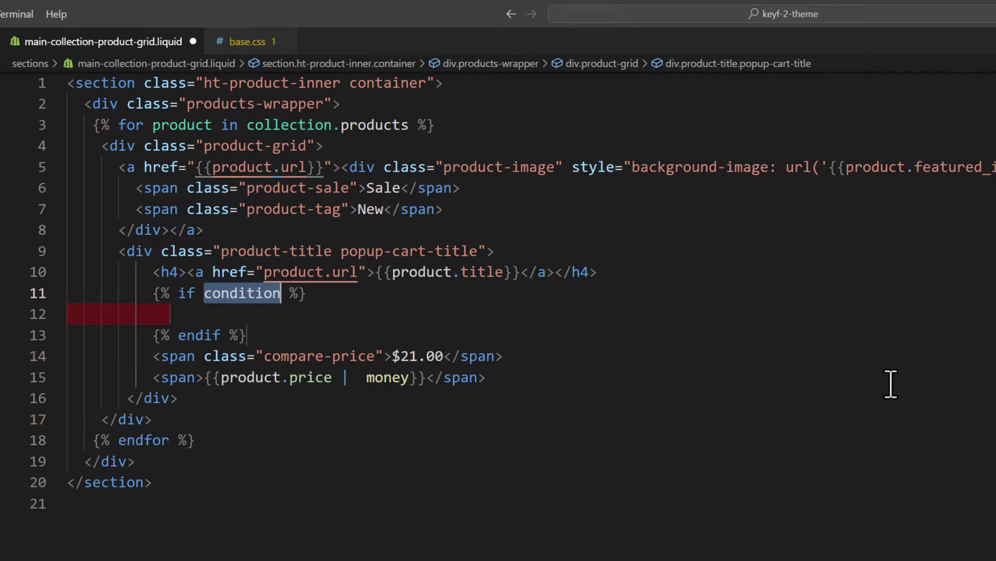
text(product.)
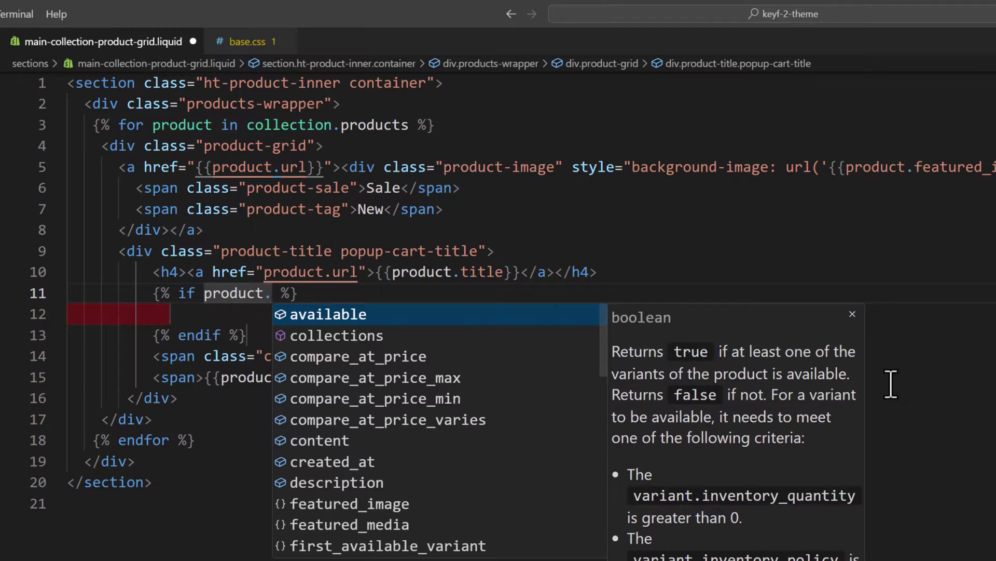
text(c)
key(Down)
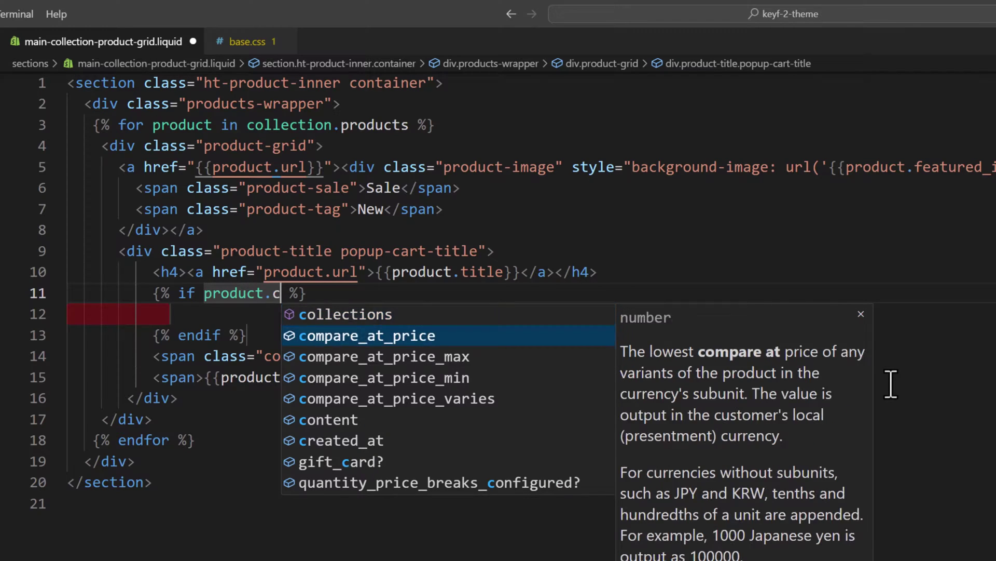
key(Return)
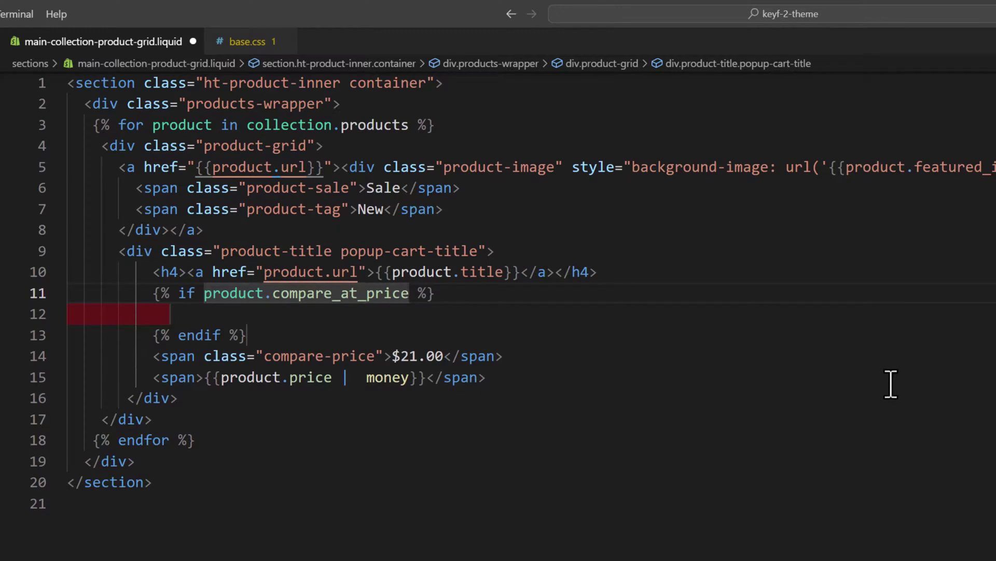
- Move the compare-price span inside the compare_at_price if block
key(Down)
key(Down)
key(End)
key(Left)
key(Left)
key(Left)
key(Home)
key(shift+End)
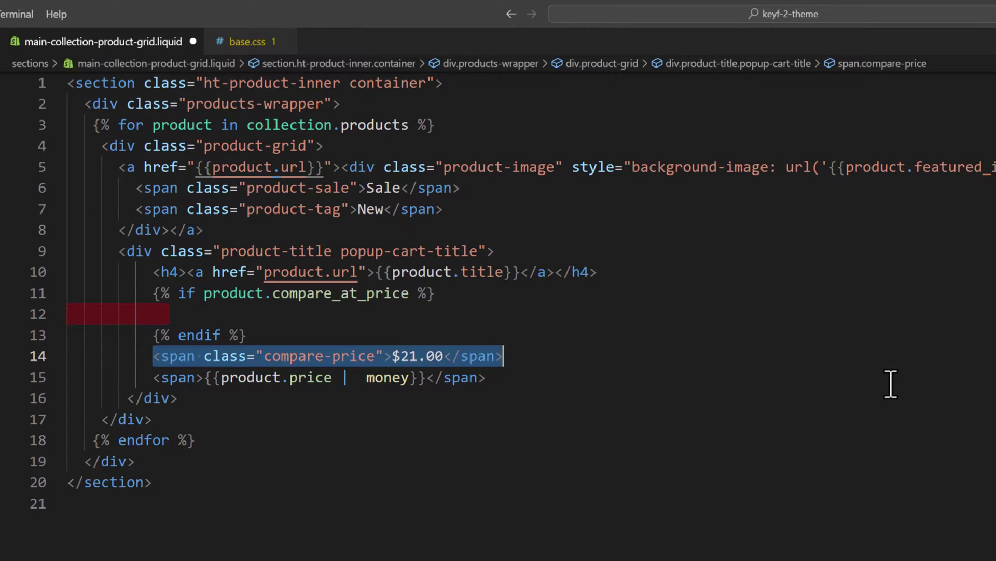
key(ctrl+x)
key(Up)
key(Up)
key(ctrl+v)
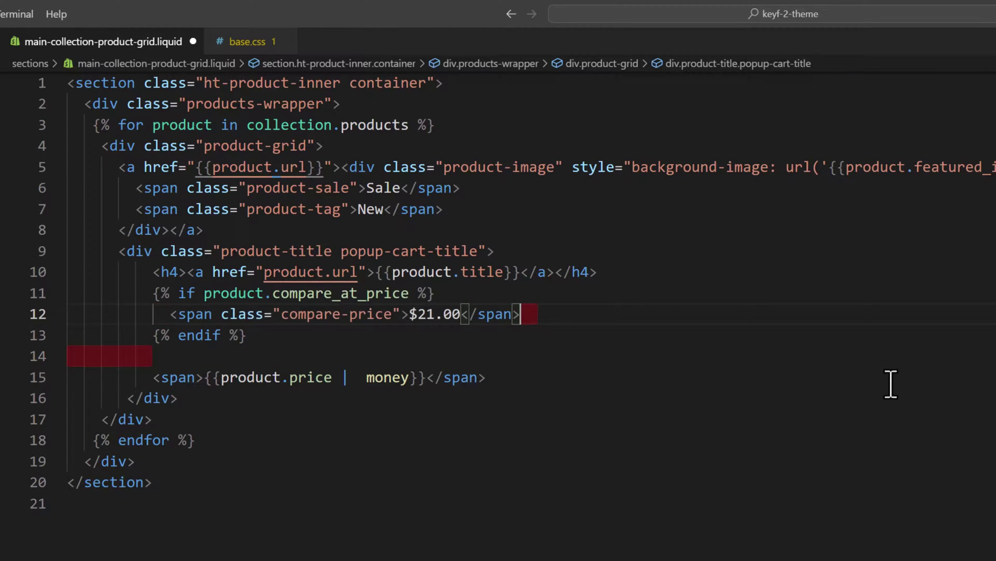
- Replace the hard-coded $21.00 with product.compare_at_price
key(Left)
key(Left)
key(Left)
key(Left)
key(Left)
key(Left)
key(shift+Left)
key(shift+Left)
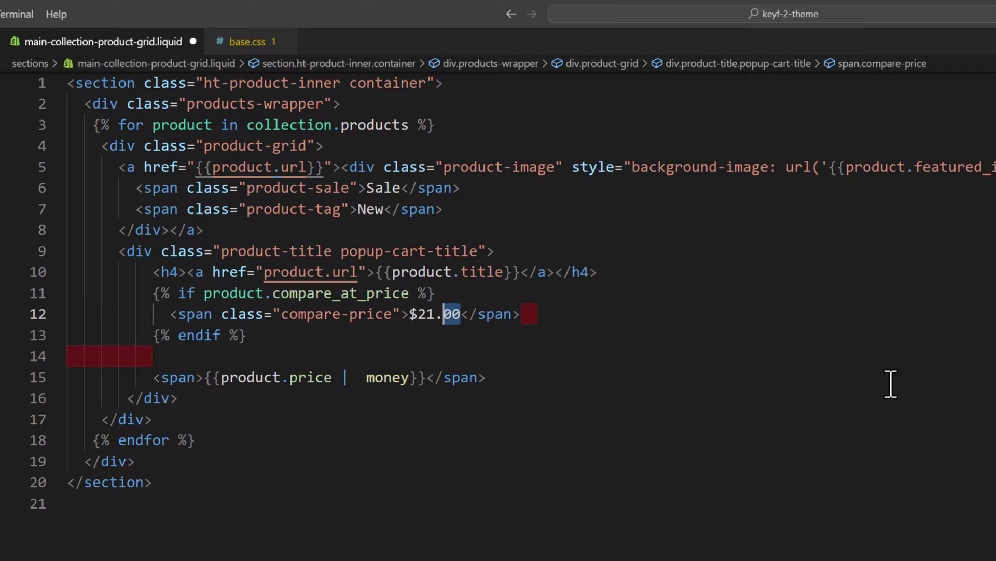
key(shift+Left)
key(shift+Left)
key(shift+Left)
text({{)
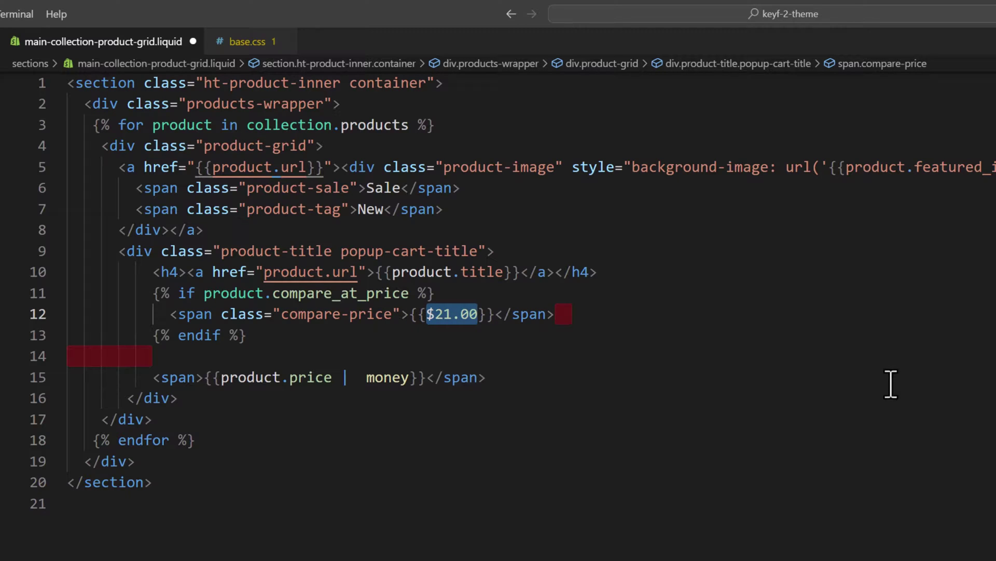
text(product.com)
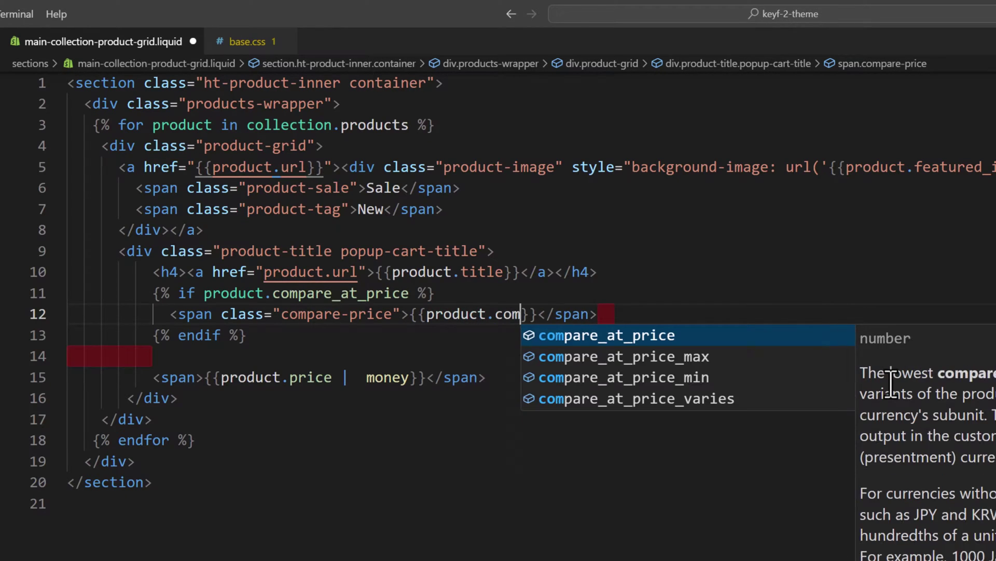
text(p)
key(Tab)
- Delete the leftover blank lines and trailing spaces around the compare-price block
key(Down)
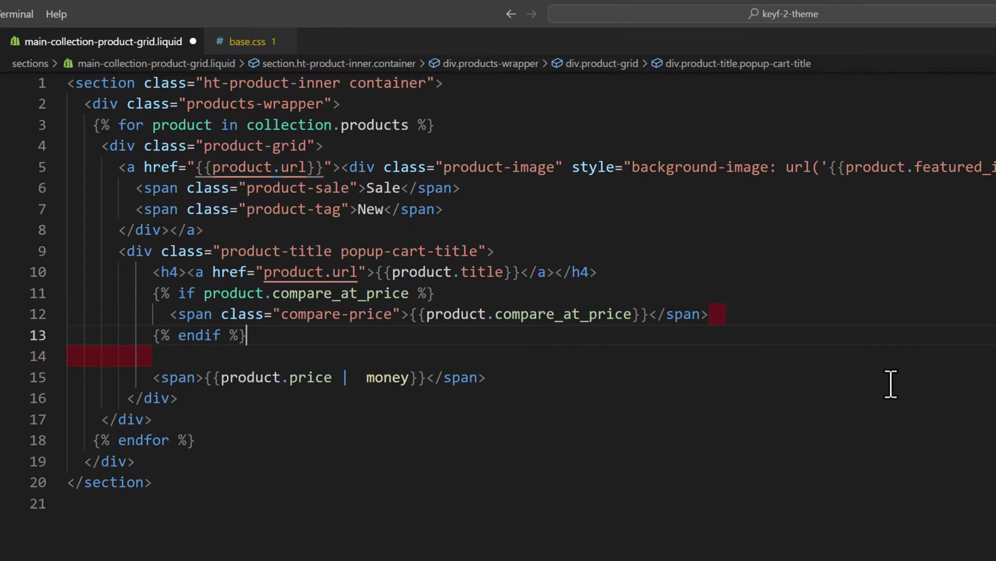
key(Down)
key(Home)
key(ctrl+shift+k)
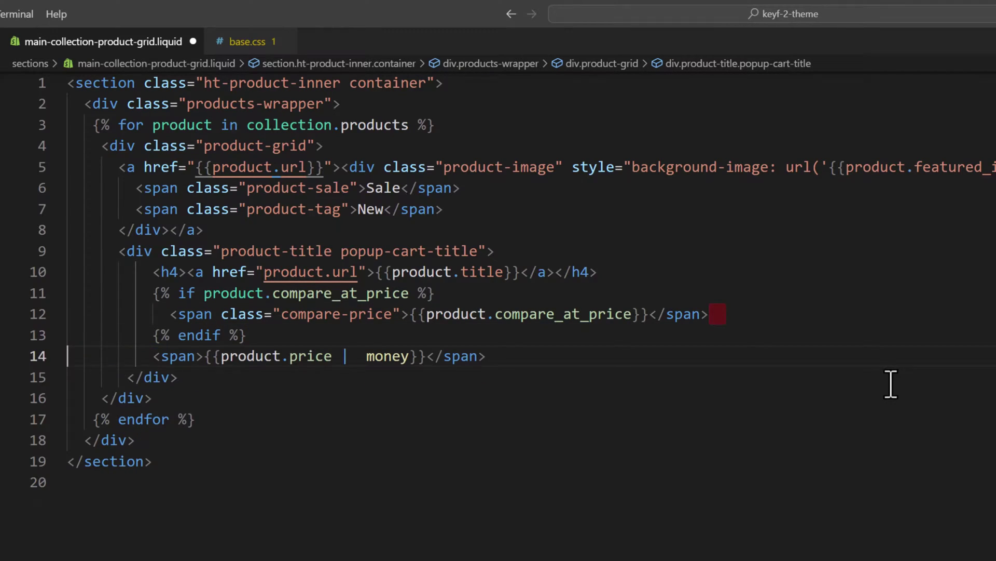
key(Up)
key(Up)
key(BackSpace)
key(BackSpace)
key(Up)
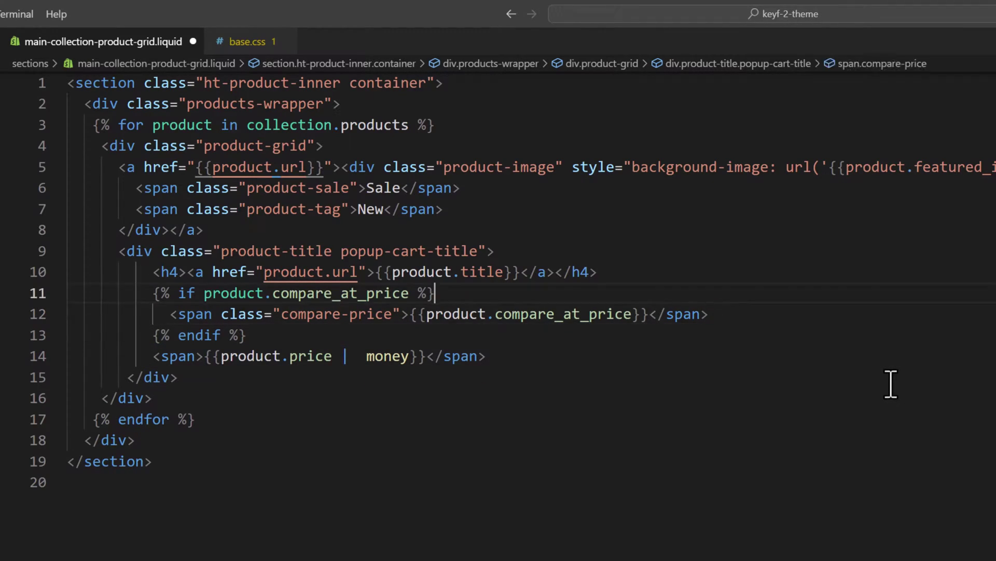
key(Up)
key(Up)
key(Up)
key(Up)
key(Up)
key(Down)
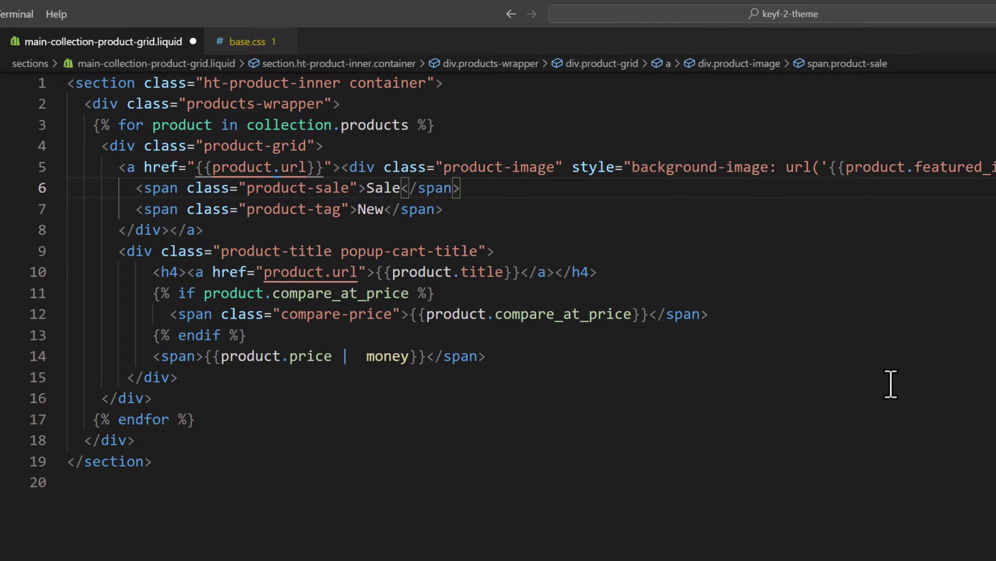
key(Up)
- Wrap the Sale span in an if block on product.tags contains 'sale'
key(End)
key(Return)
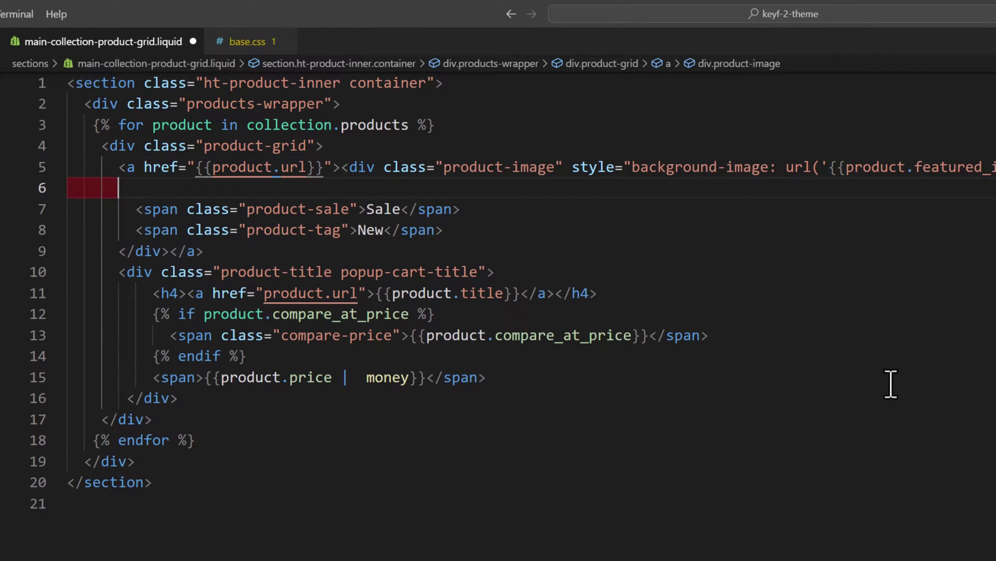
text(if)
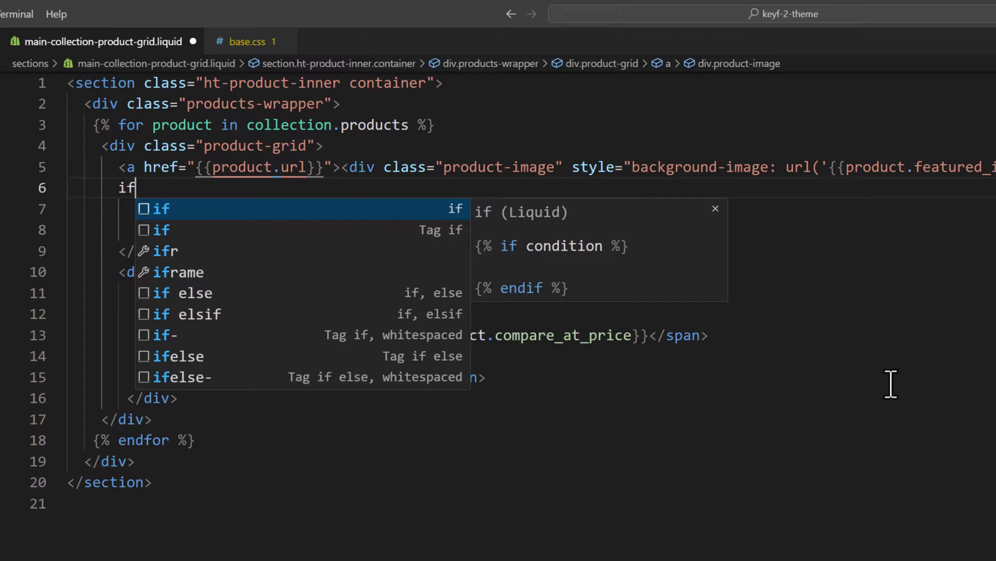
key(Return)
text(product.t %)
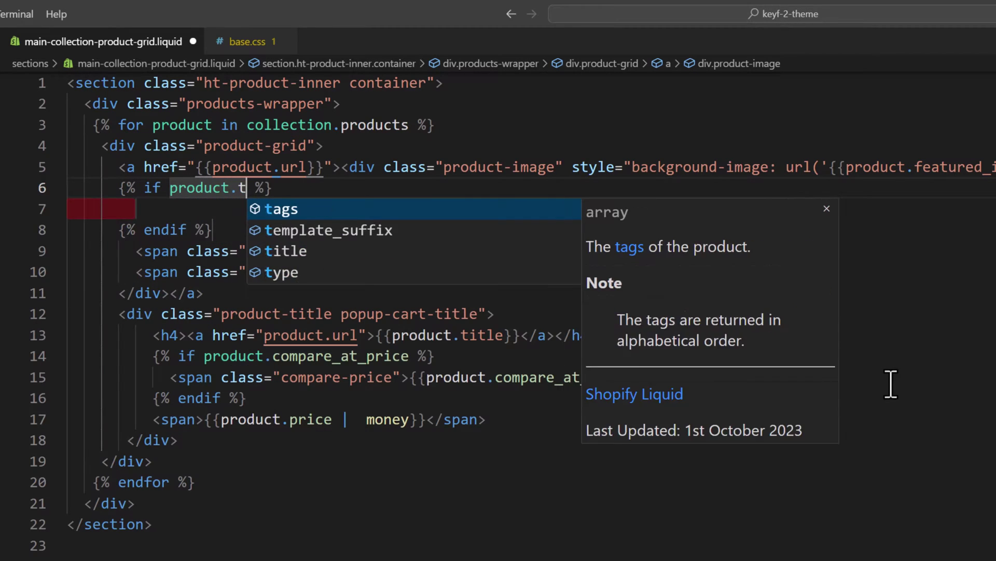
text(ags contains )
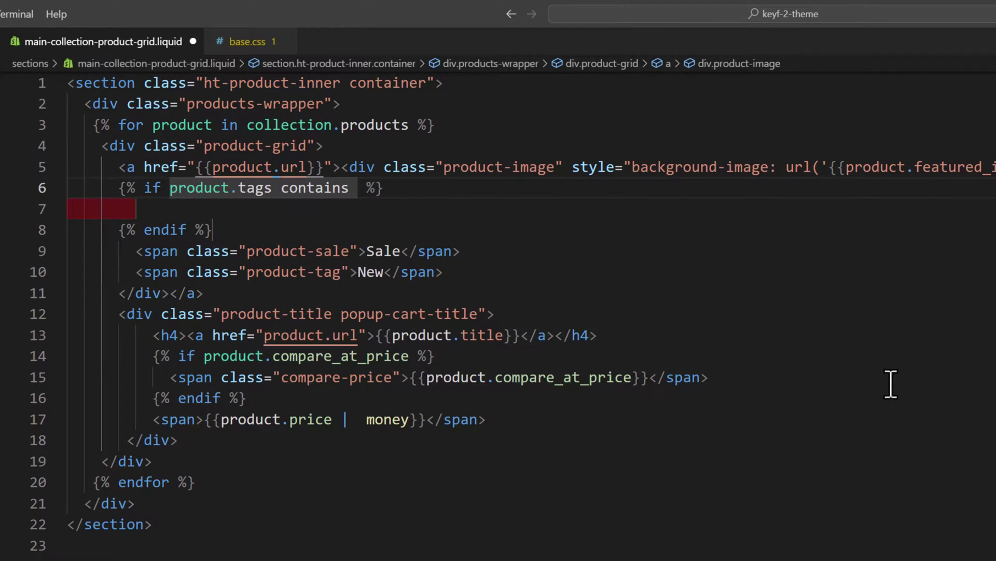
text('sale)
key(Down)
key(Down)
key(Down)
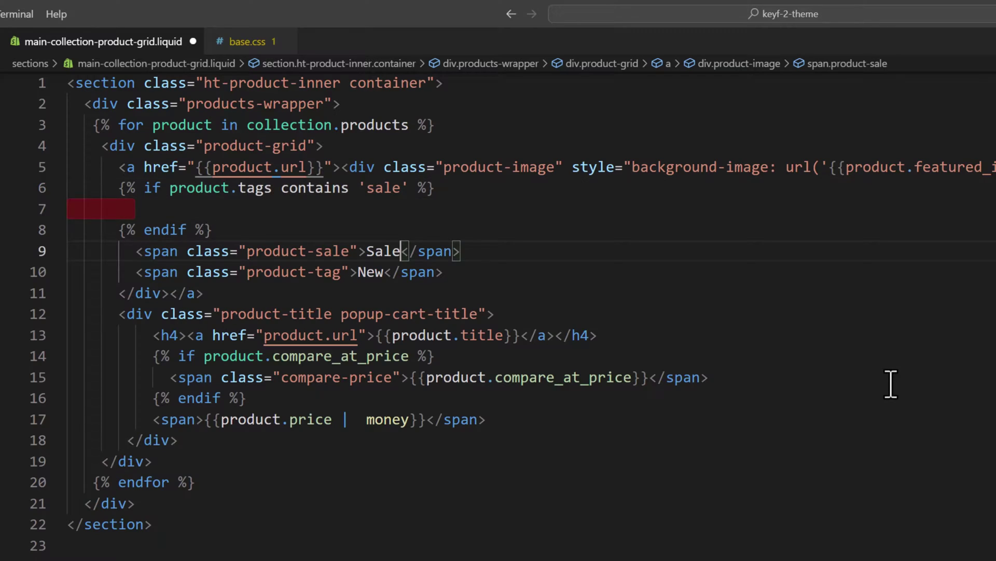
key(Home)
key(shift+End)
key(ctrl+x)
key(Up)
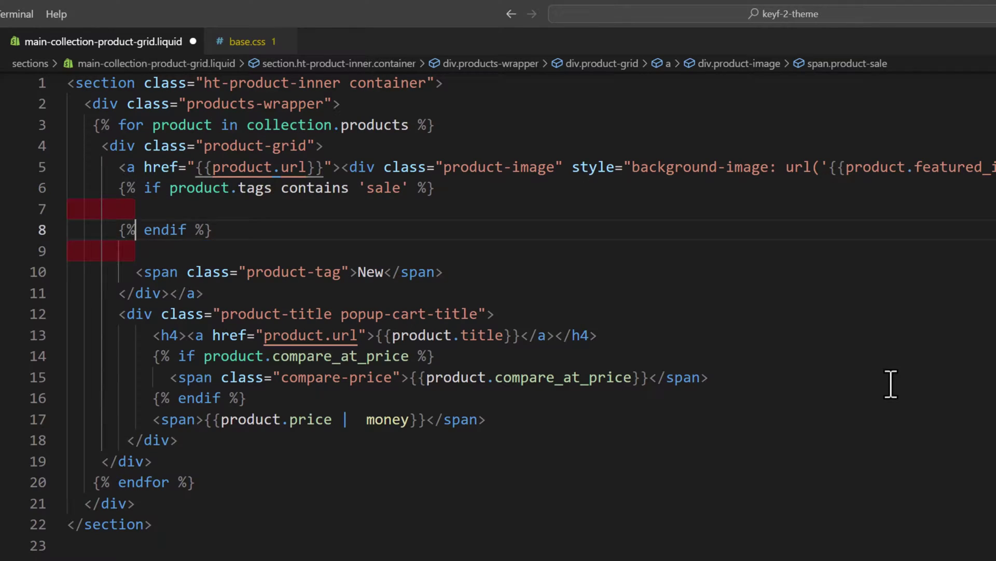
key(Up)
key(ctrl+v)
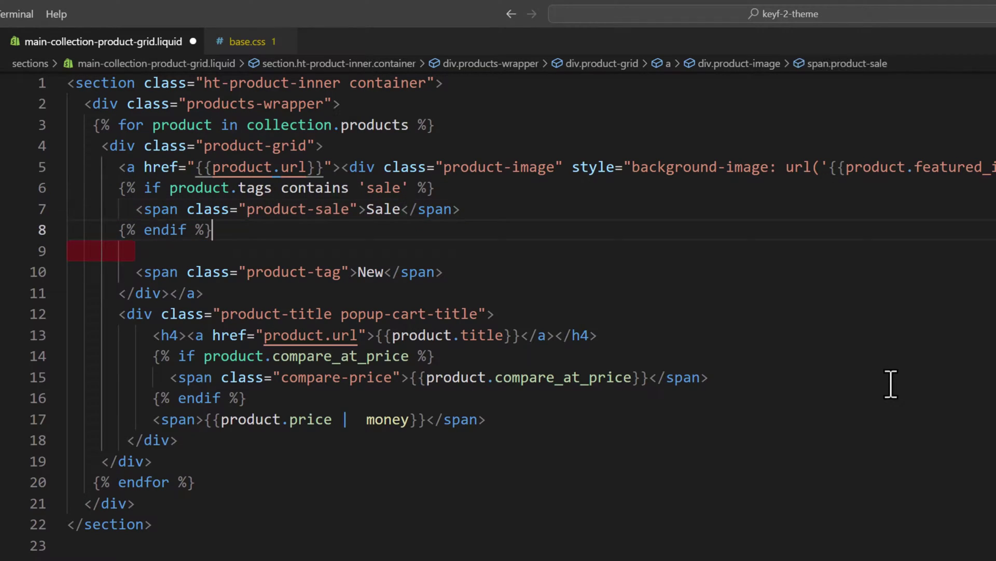
key(Down)
key(Down)
text(if)
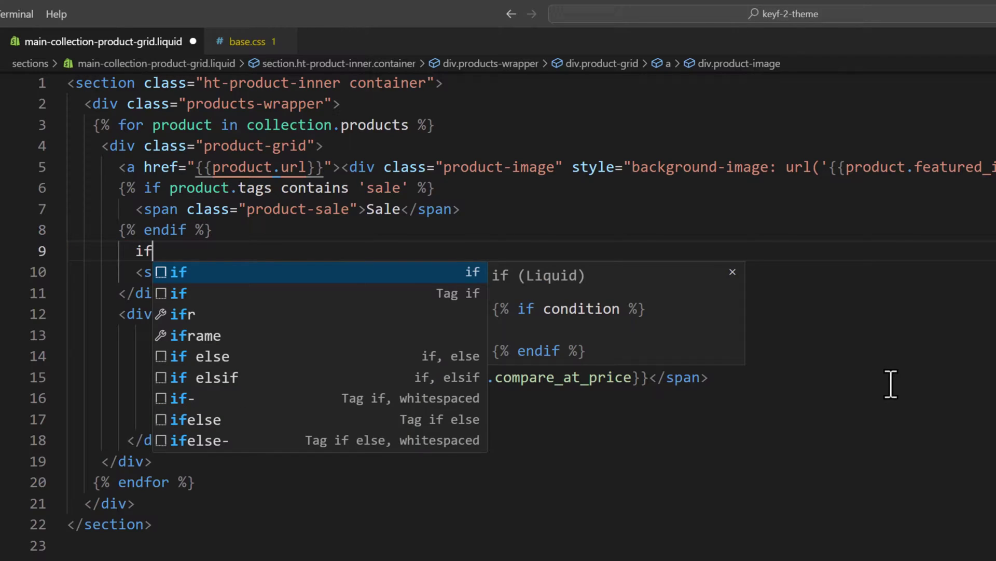
- Wrap the New span in an if block on product.tags contains 'new'
key(Return)
text(product. %)
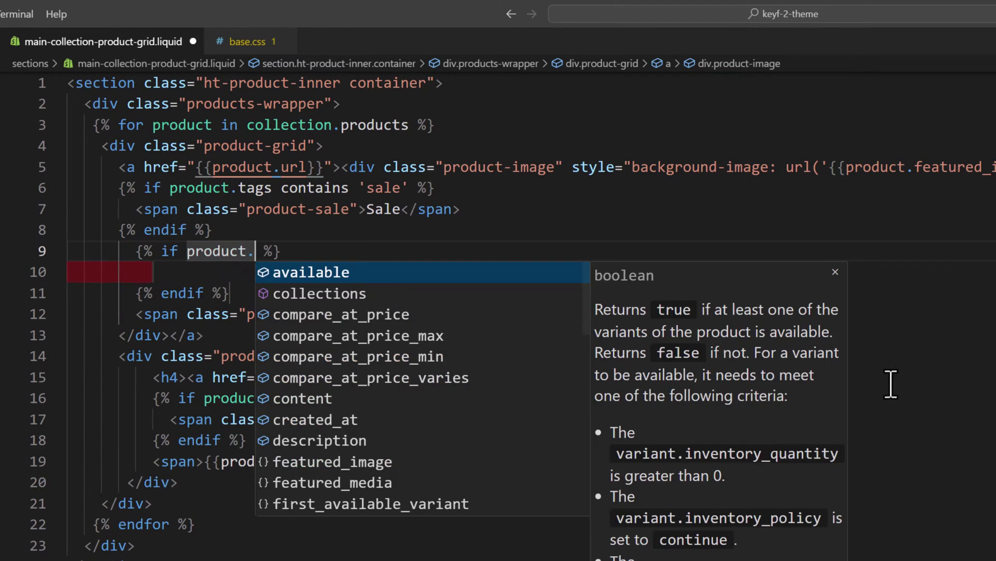
text(tags)
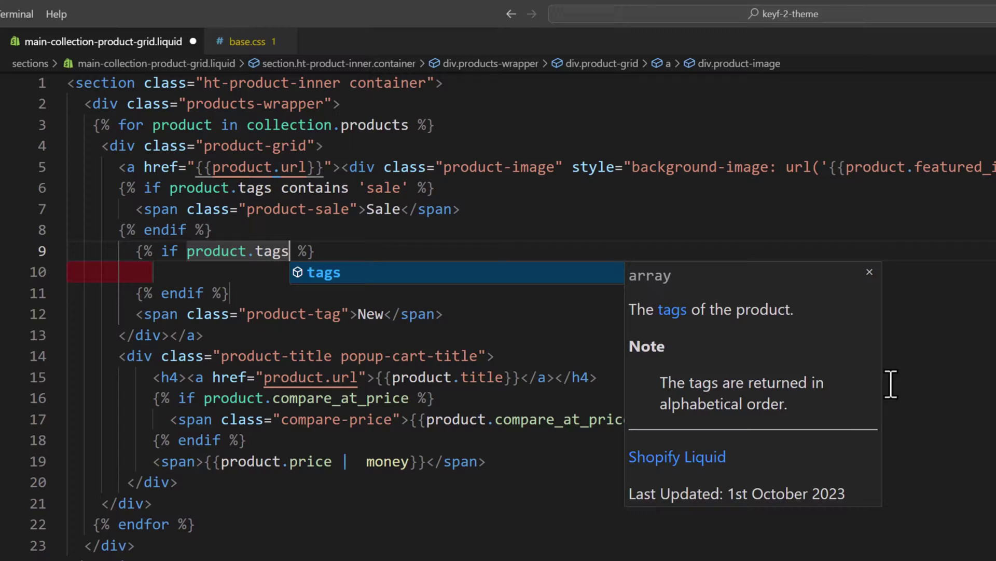
text( contains)
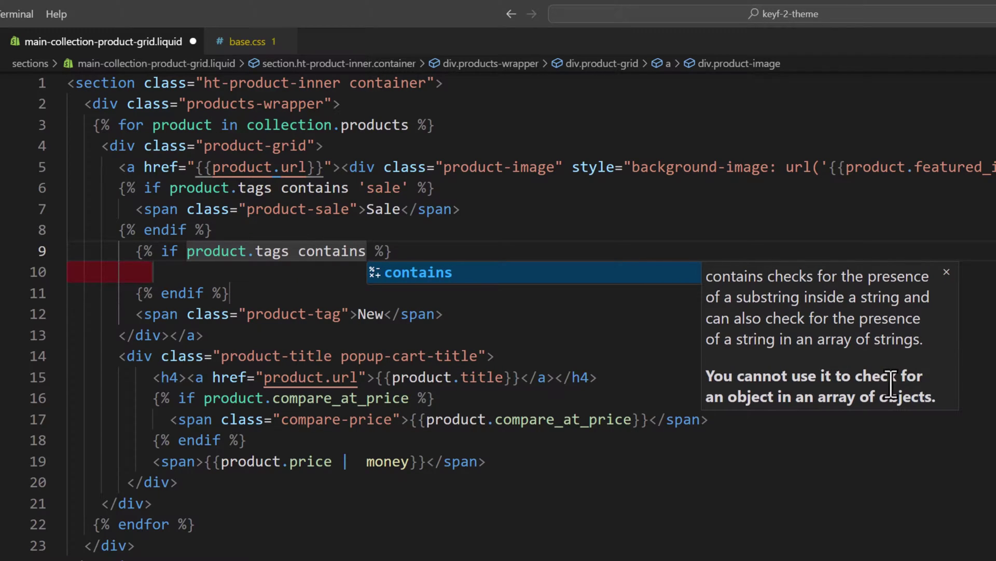
text( ')
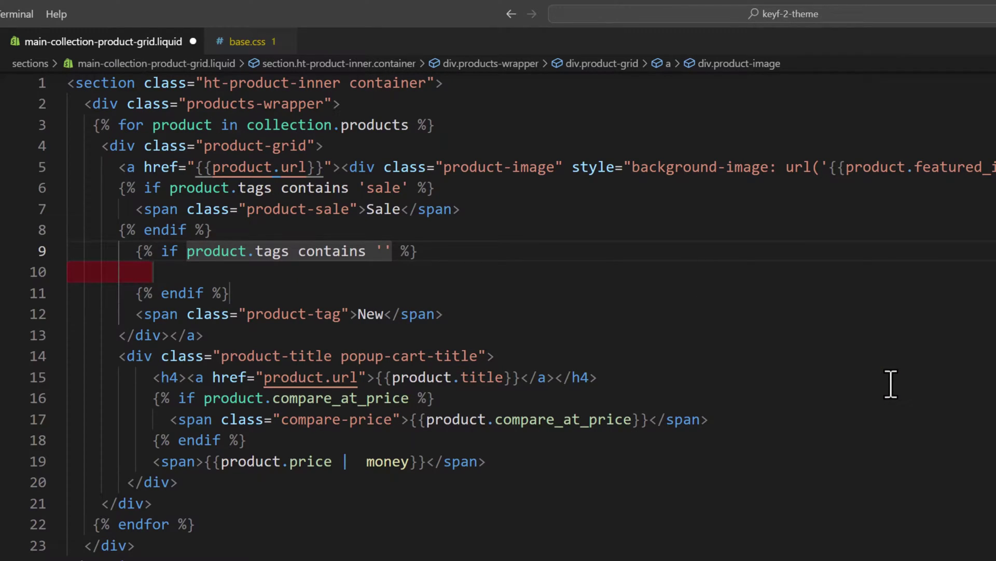
text(new)
key(Down)
key(Down)
key(Down)
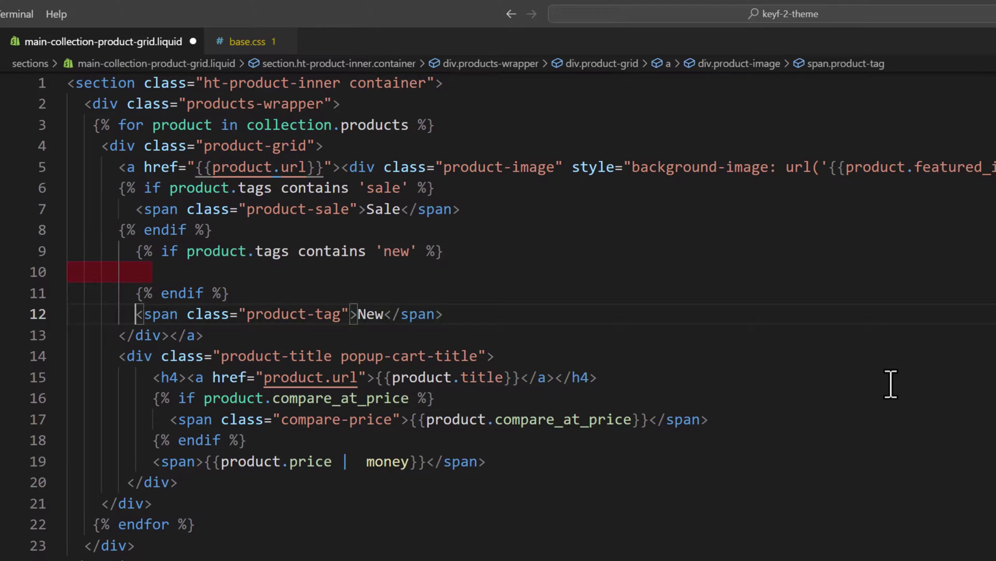
key(shift+End)
key(ctrl+x)
key(Up)
key(Up)
key(ctrl+v)
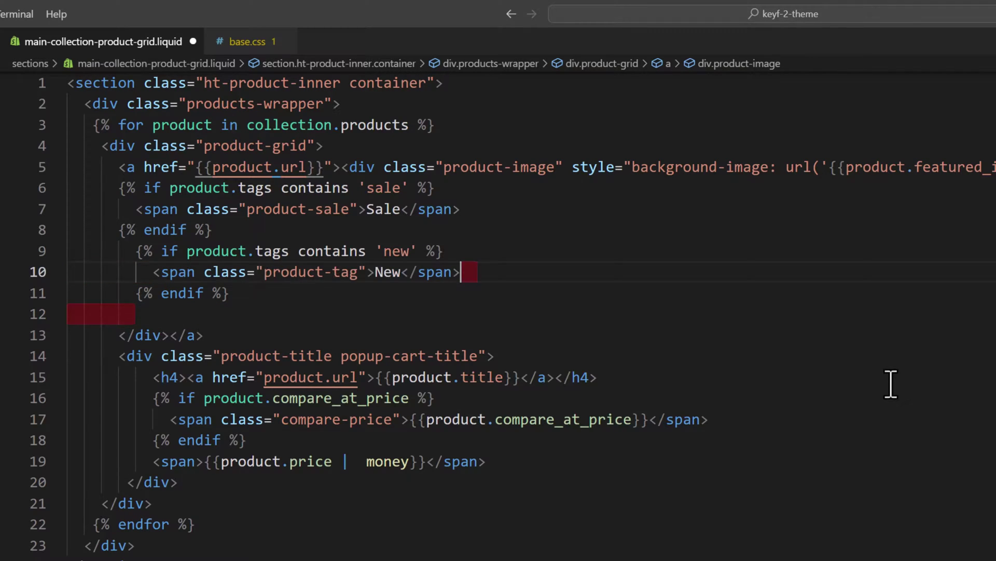
- Delete the leftover blank line after the New block
key(Home)
key(Down)
key(Down)
key(Home)
key(shift+Down)
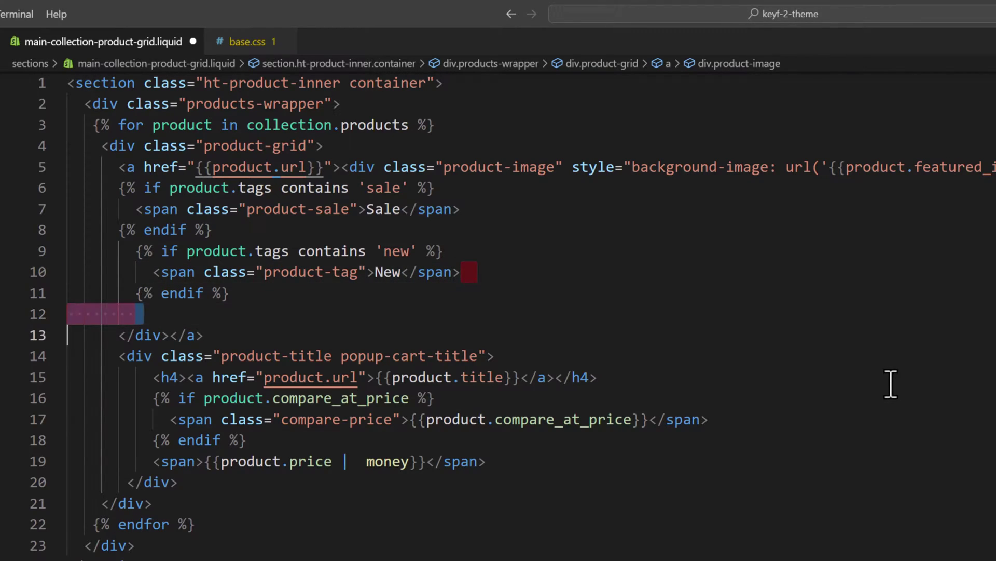
key(BackSpace)
key(Up)
key(Up)
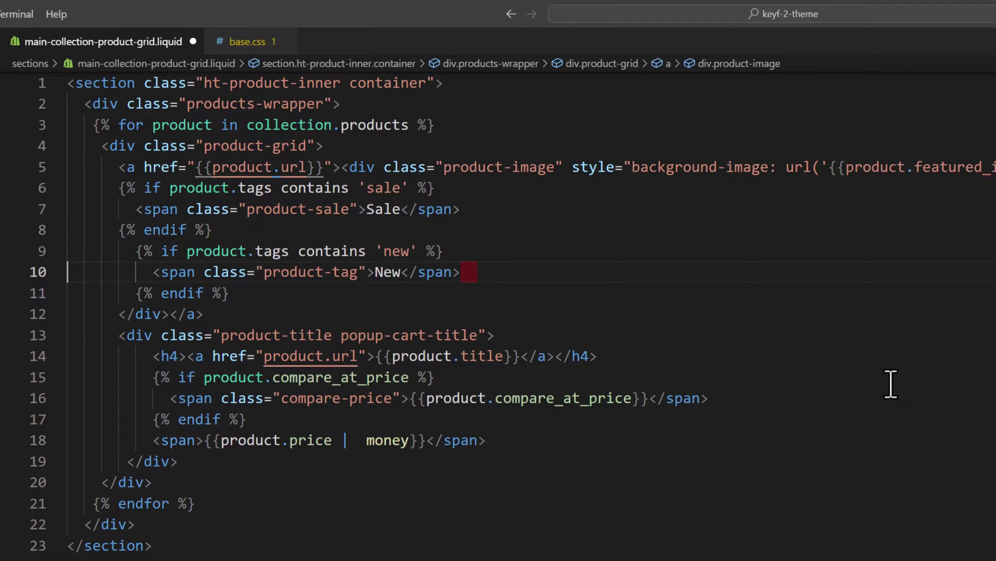
key(Up)
key(Up)
key(Up)
key(Up)
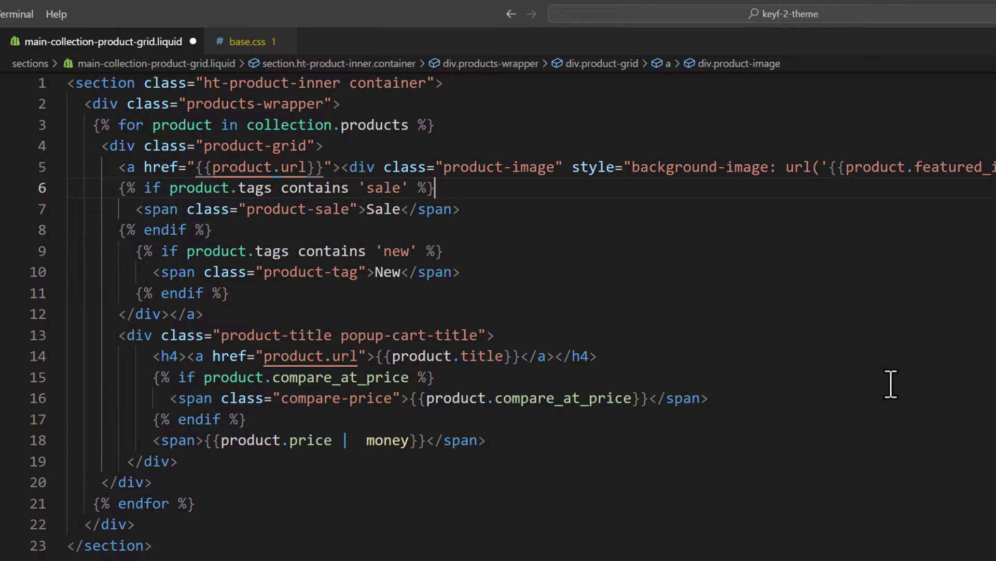
- Extend the line 6 Sale condition with 'or product.price < product.compare_at_price'
key(Down)
key(Left)
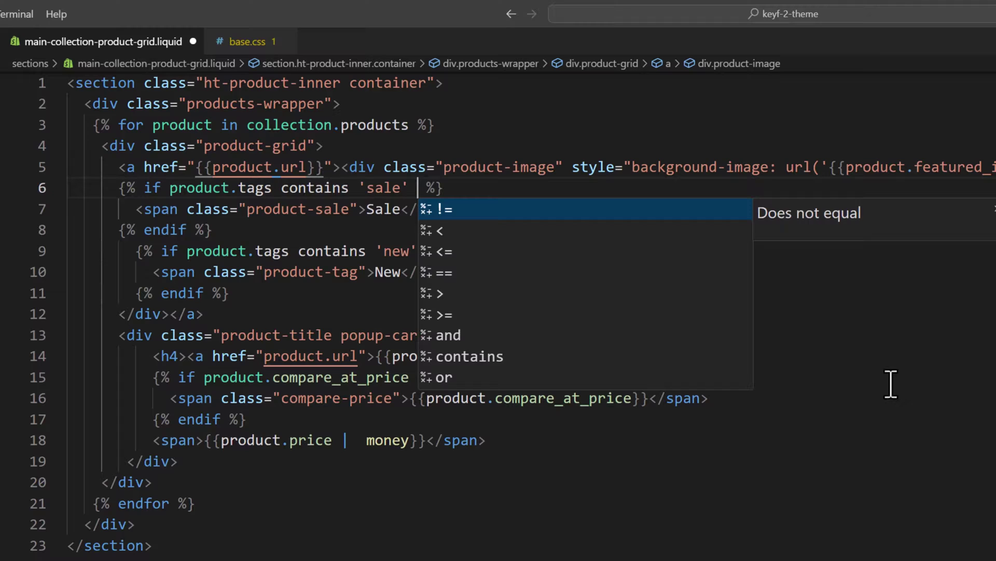
text(or )
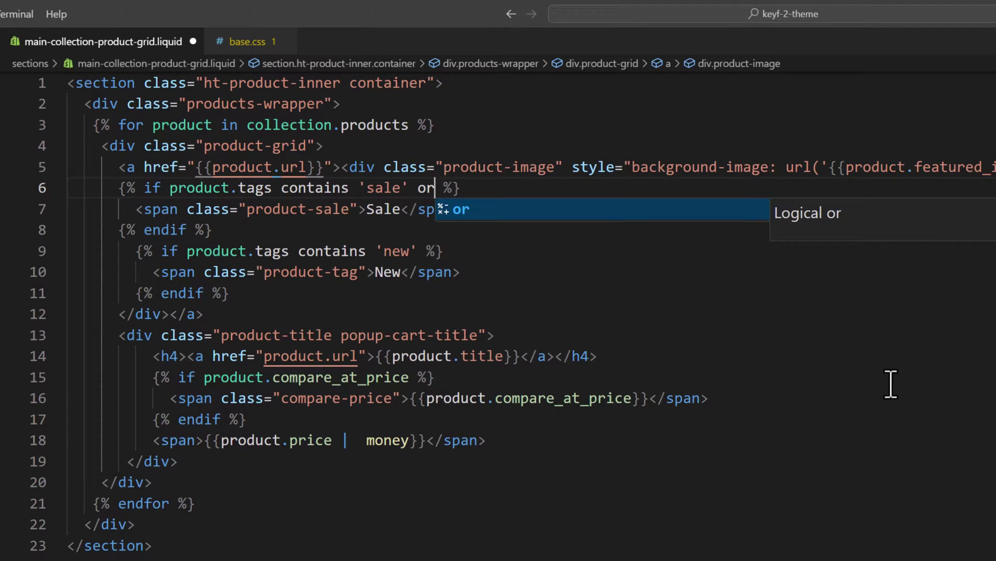
text(produ)
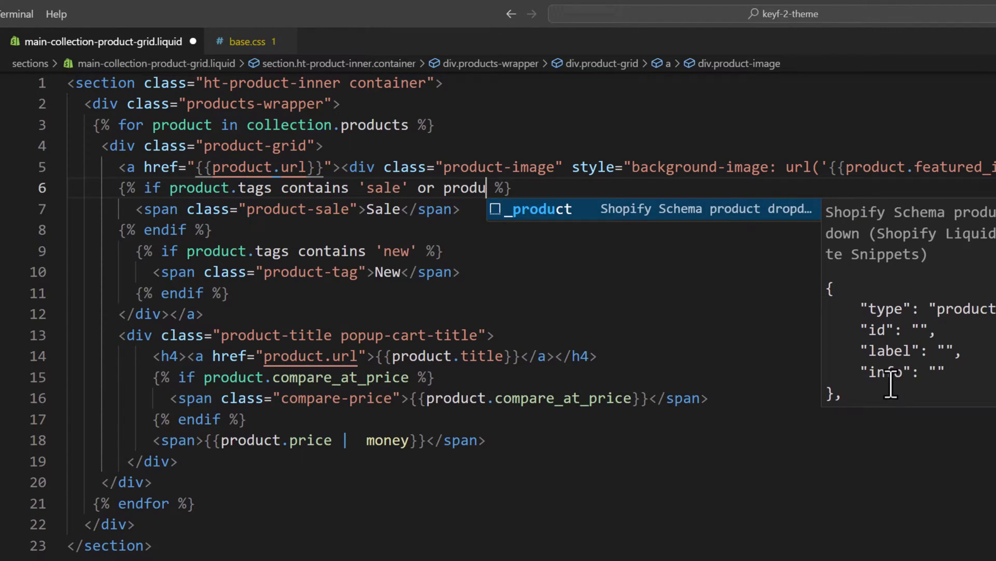
key(Tab)
key(ctrl+z)
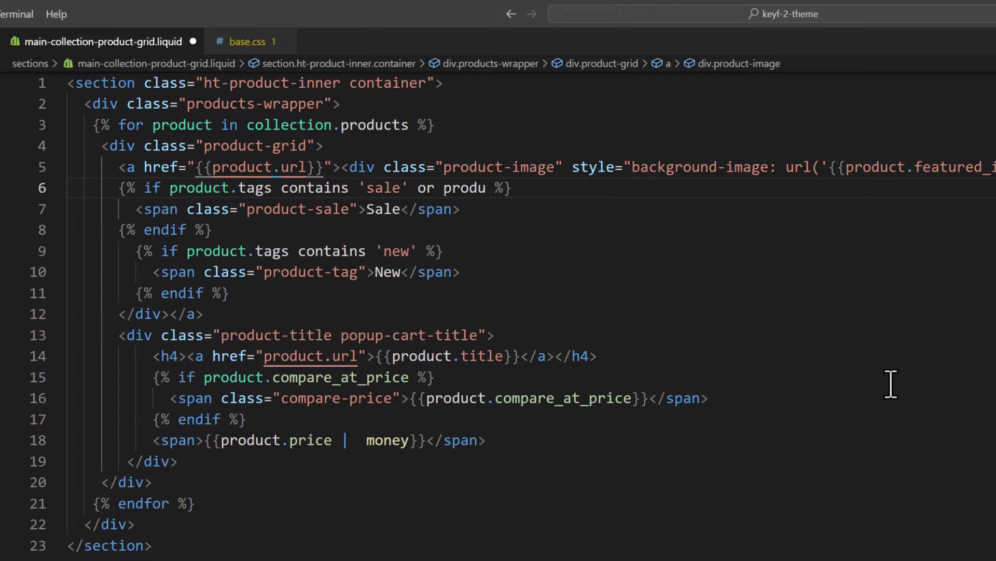
text(ct.)
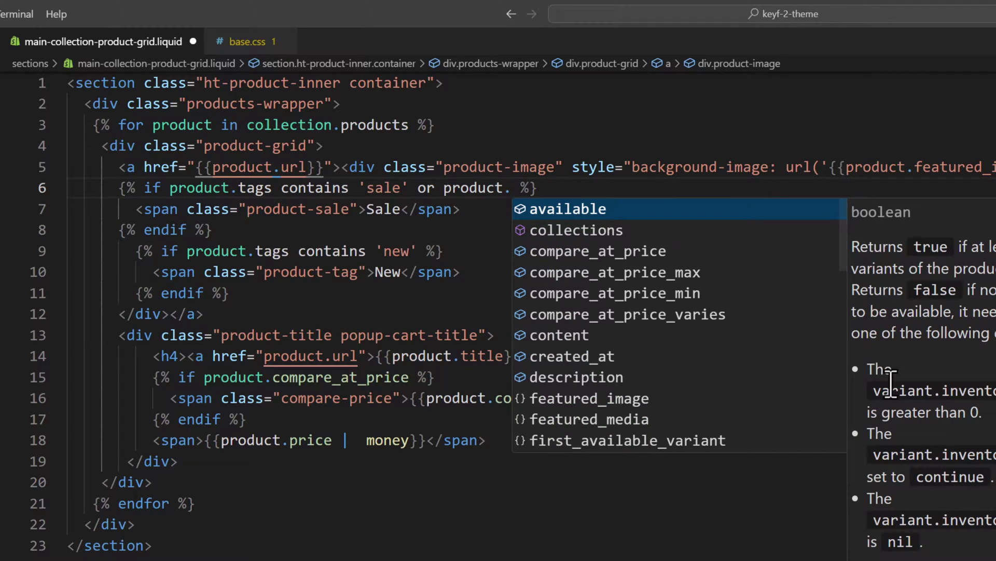
text(price )
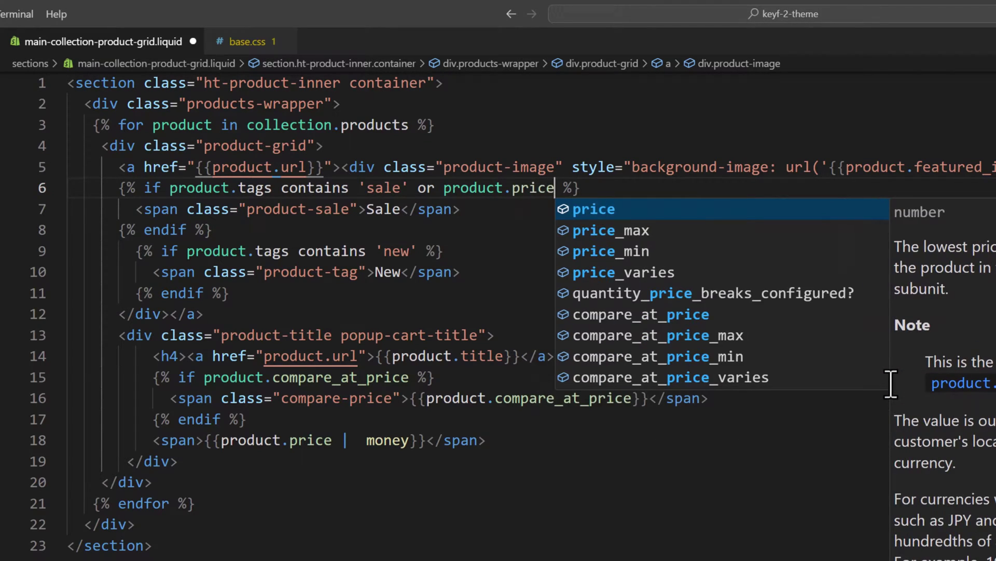
text(< )
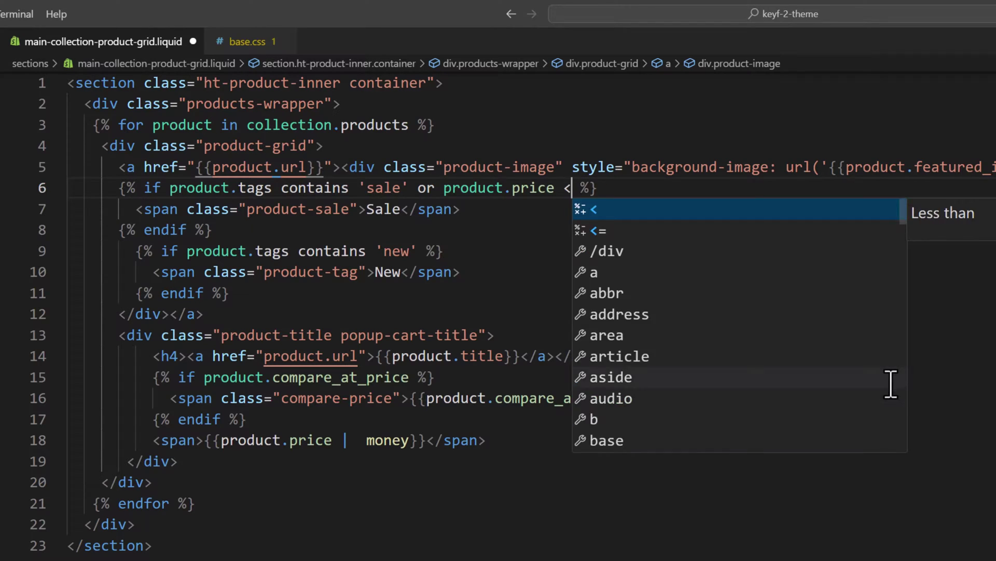
text(producgt )
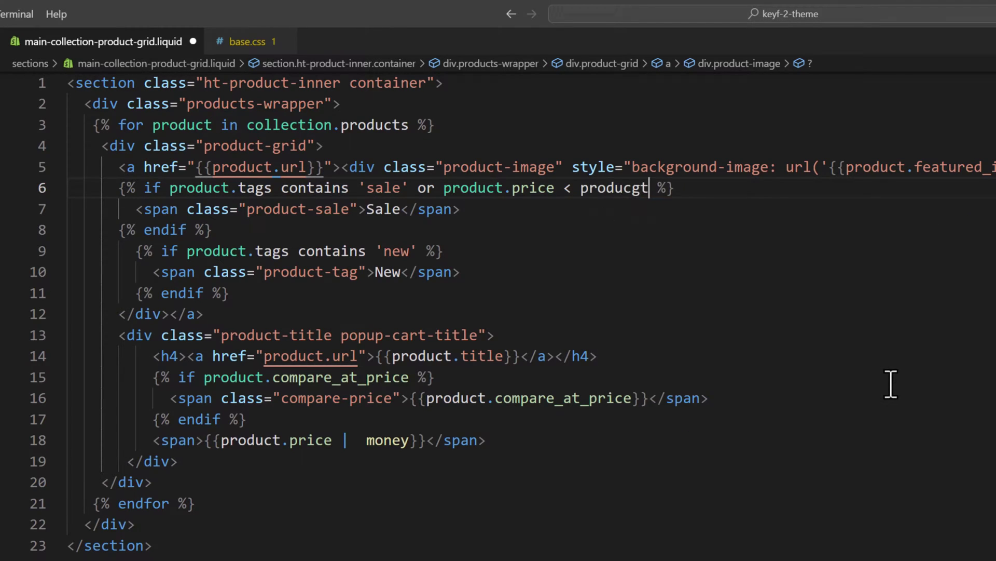
text(.comap)
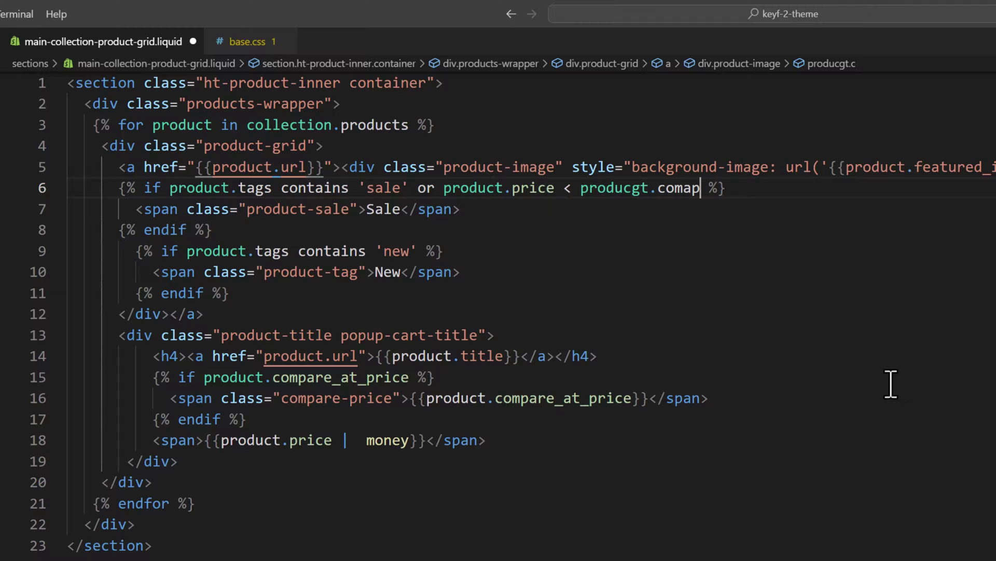
key(BackSpace)
key(BackSpace)
key(BackSpace)
key(BackSpace)
key(BackSpace)
key(BackSpace)
key(BackSpace)
text(t.co)
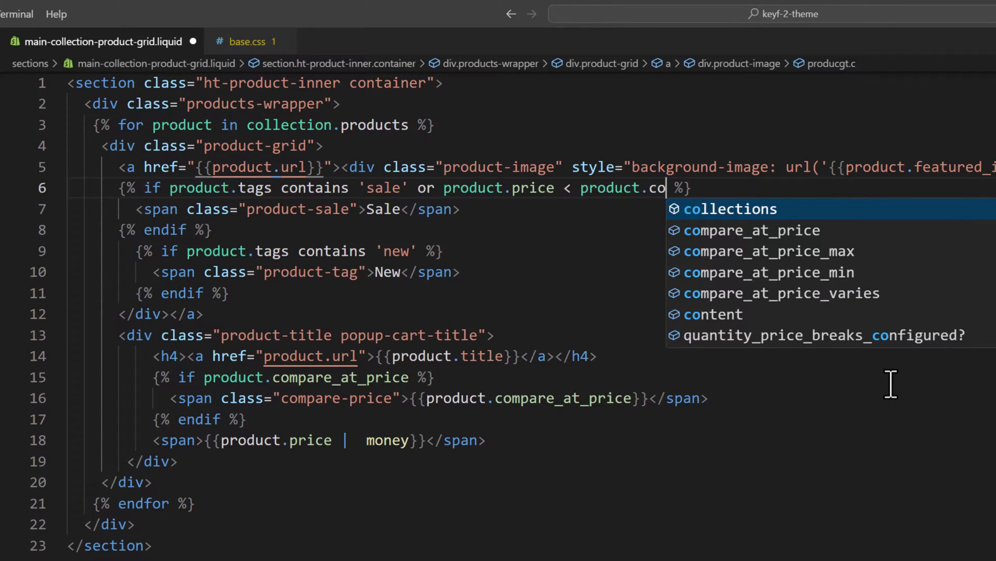
text(m)
key(Down)
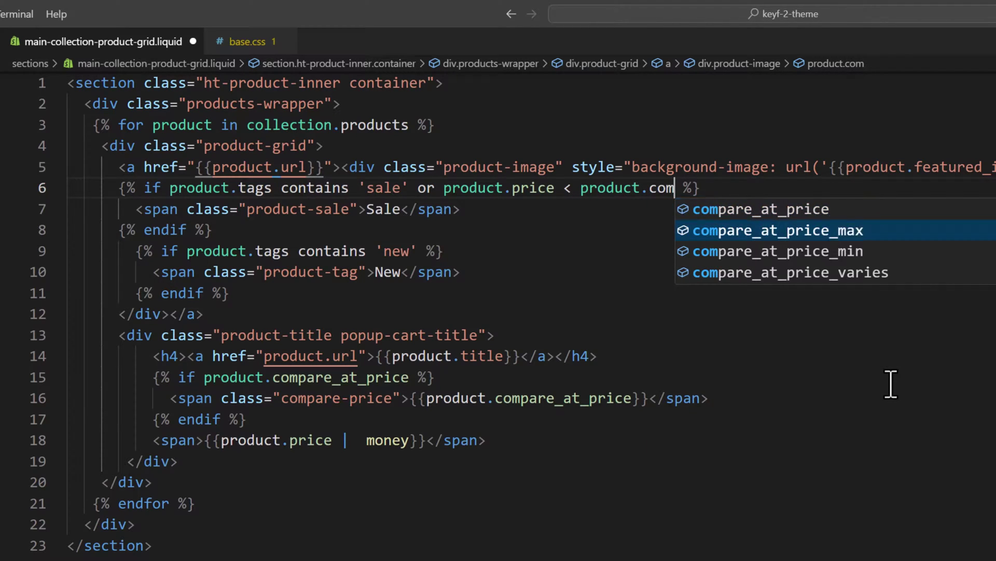
key(Up)
key(Return)
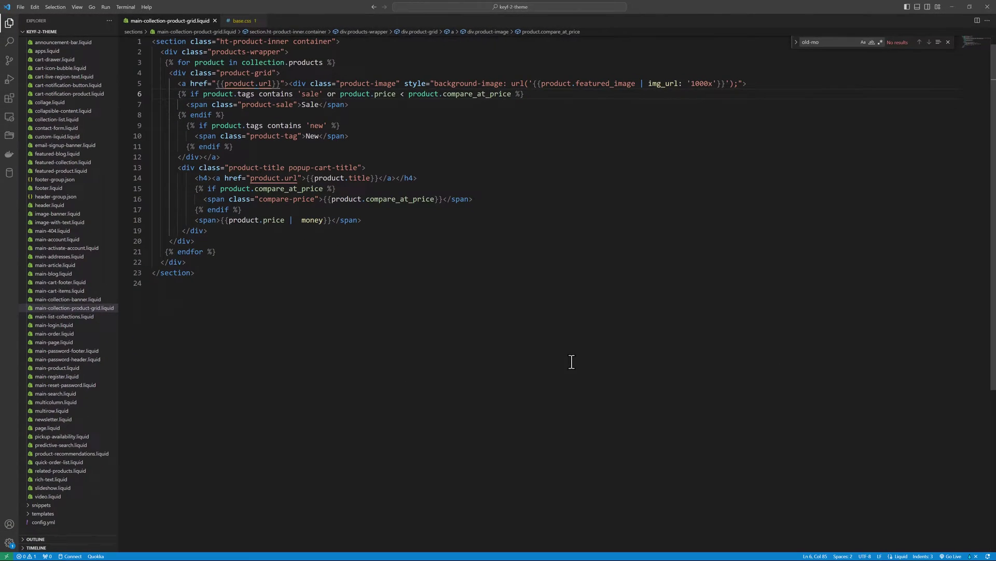
- Reload the Women collection storefront, which shows no Sale/New badges or crossed-out prices
key(alt+Tab)
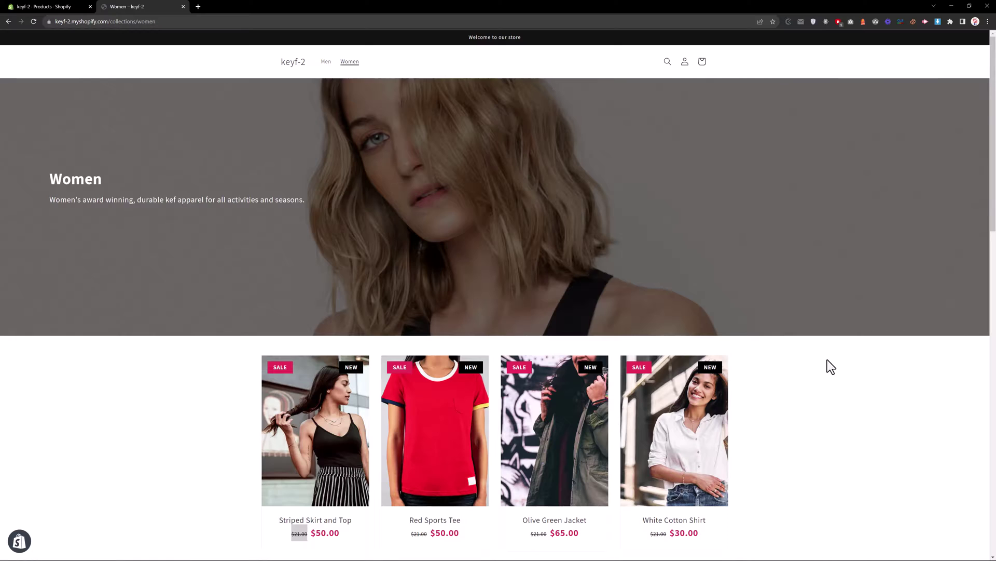
right_click(828, 360)
click(838, 383)
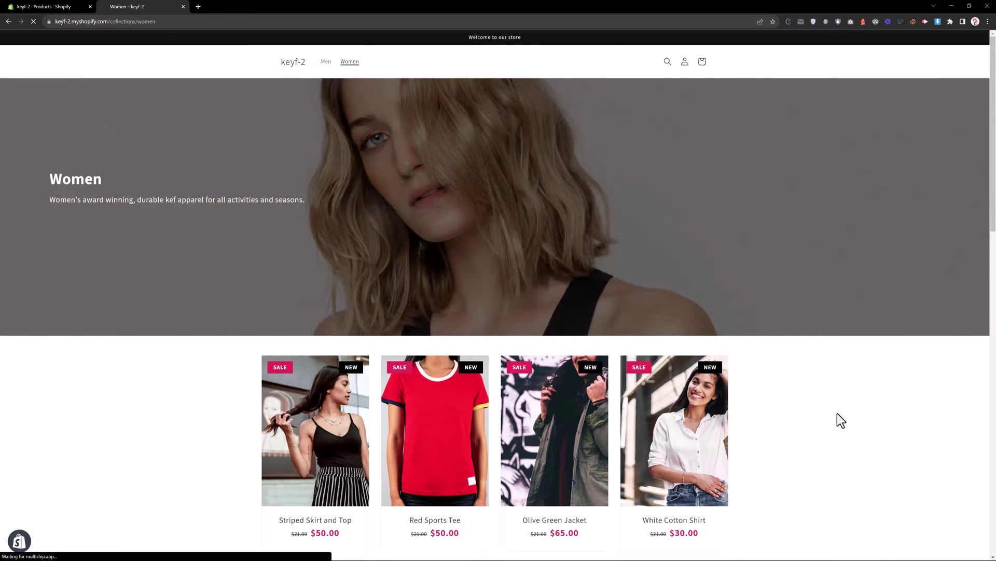
scroll(373, 379, down, 2)
scroll(437, 257, down, 2)
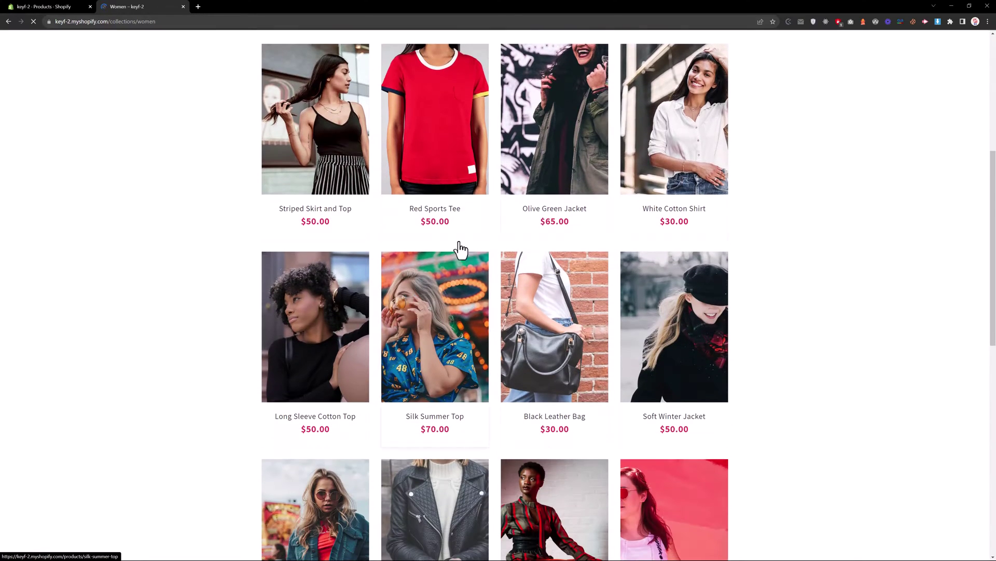
scroll(383, 275, down, 3)
scroll(467, 319, up, 1)
scroll(557, 362, up, 1)
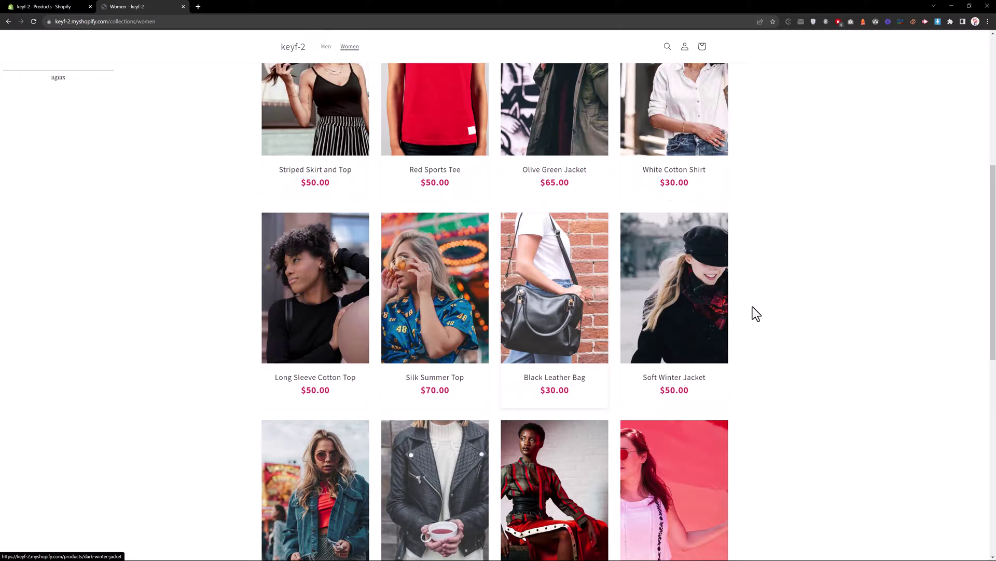
- Copy the Striped Skirt and Top title and search for it in admin Products
click(51, 6)
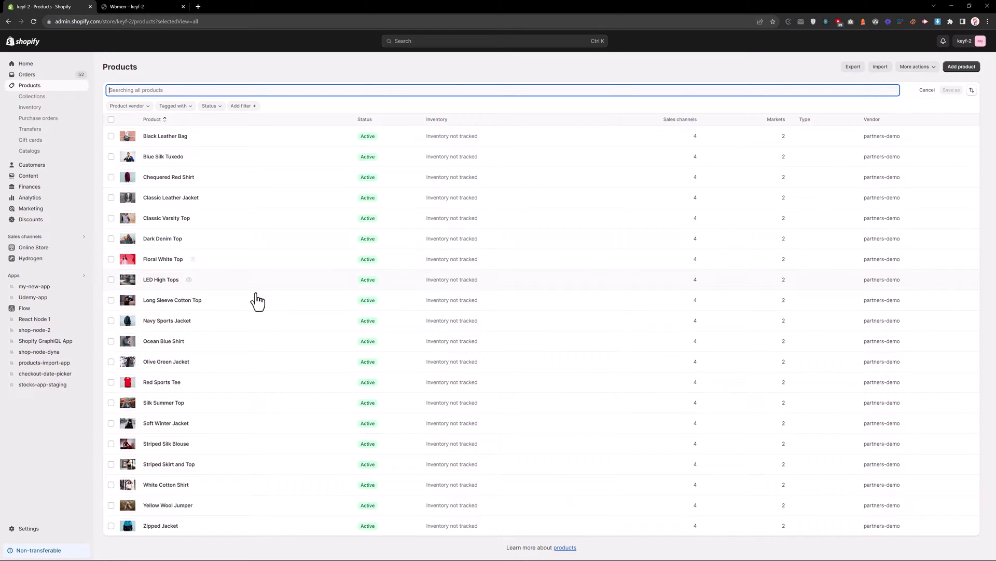
click(151, 7)
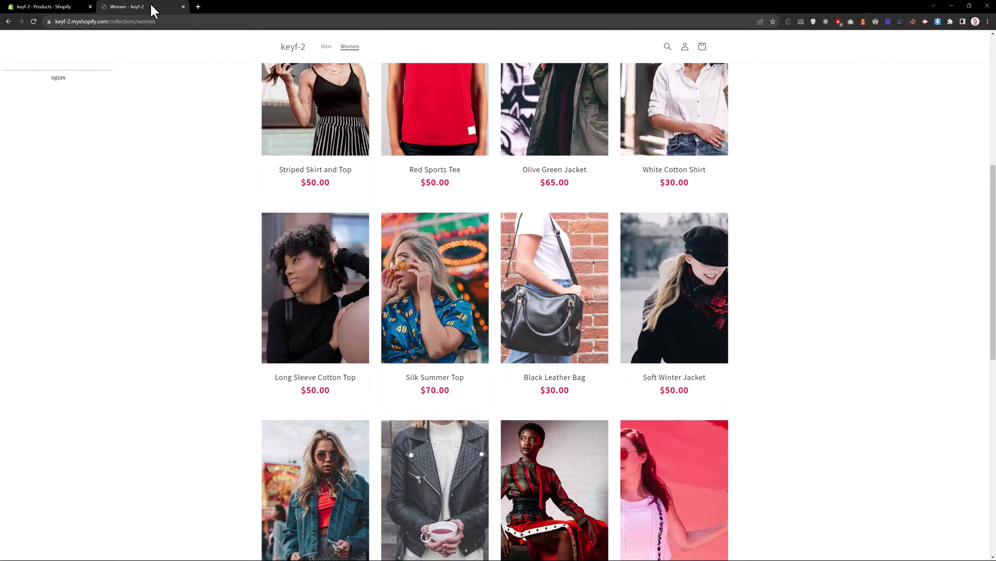
triple_click(355, 171)
key(ctrl+c)
click(62, 6)
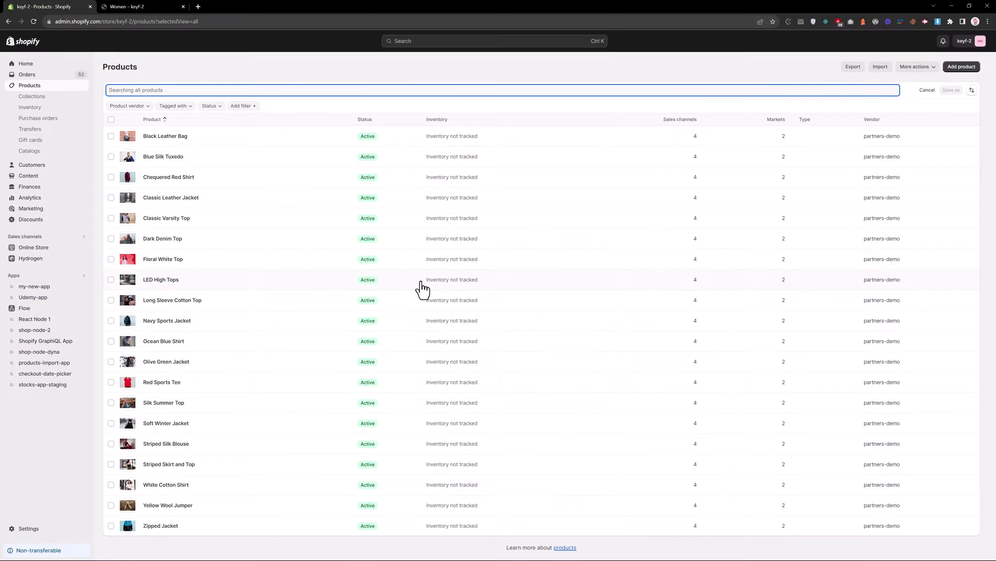
key(ctrl+f)
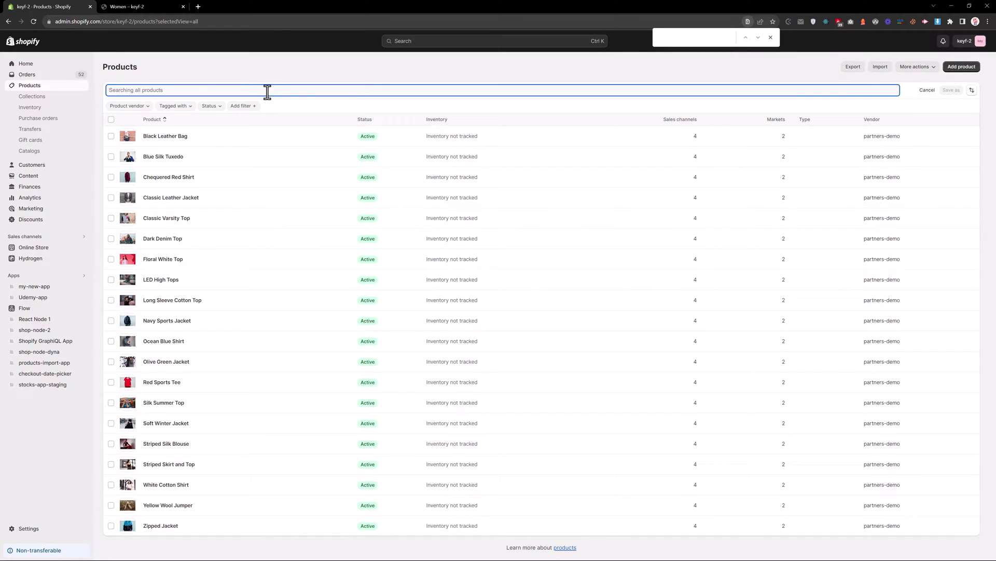
key(ctrl+v)
- Open Striped Skirt and Top and enter a compare-at price of 70
click(168, 137)
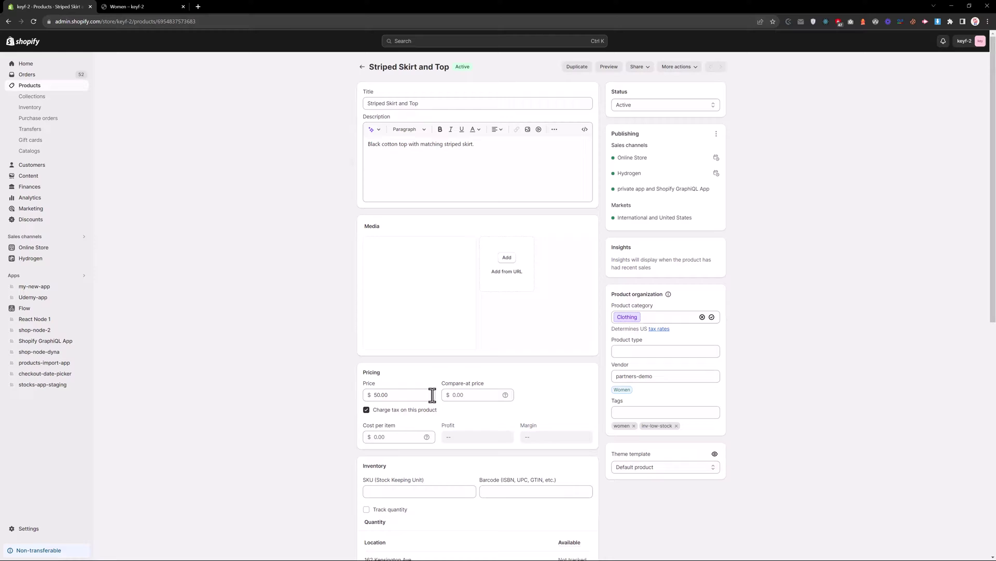
click(464, 395)
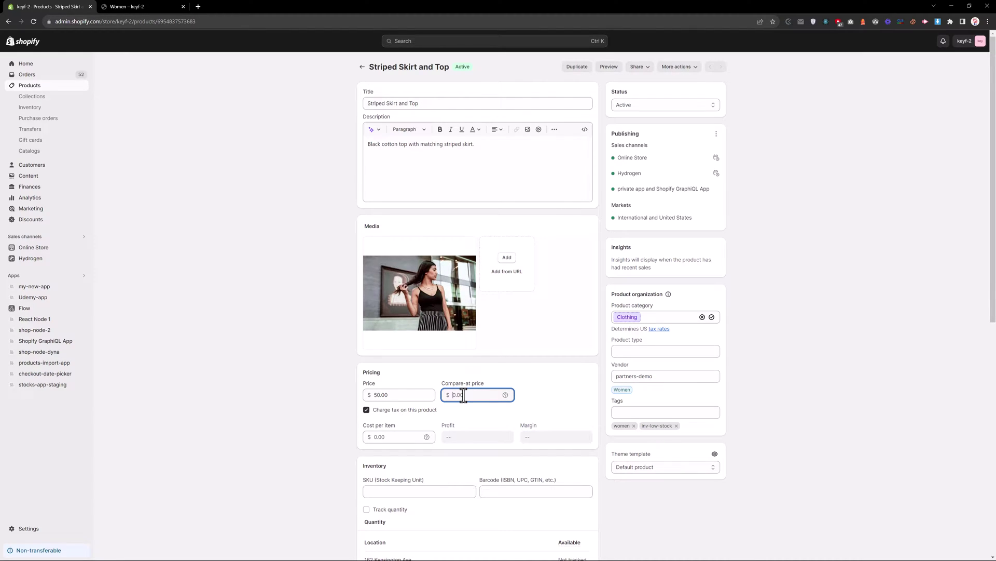
text(70)
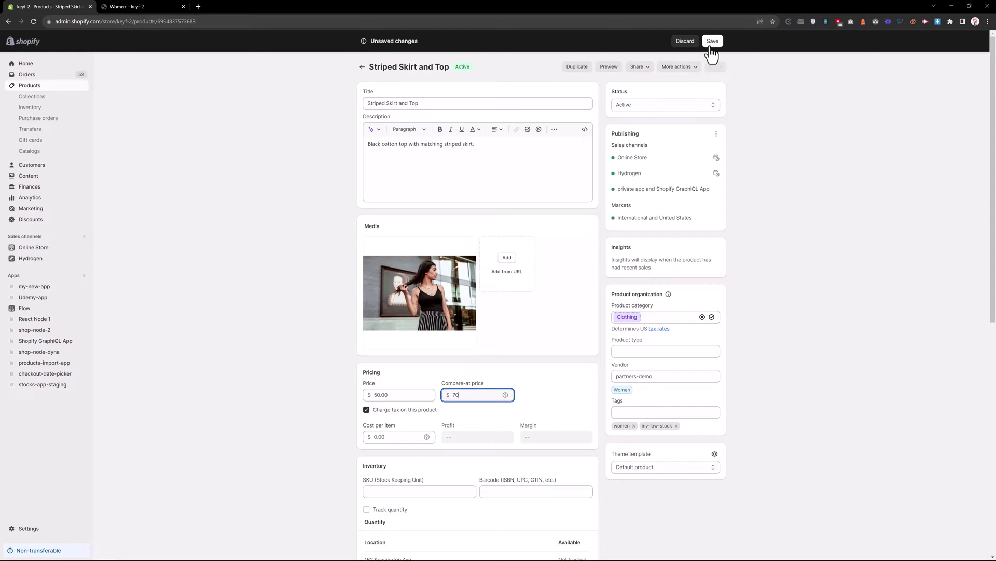
- Save the 70 compare-at price and reload the storefront collection to see the Sale badge
click(713, 41)
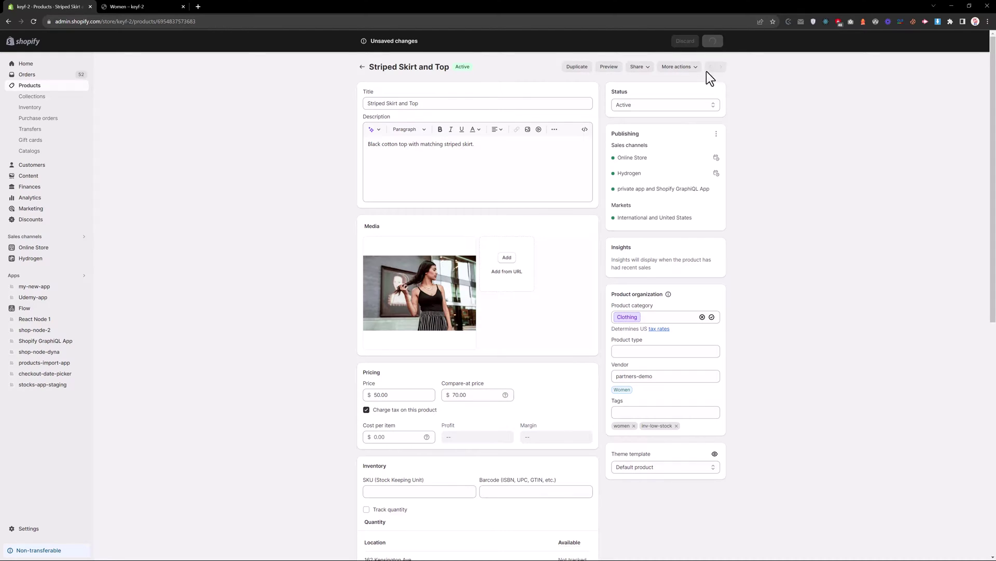
click(150, 8)
right_click(809, 186)
click(814, 202)
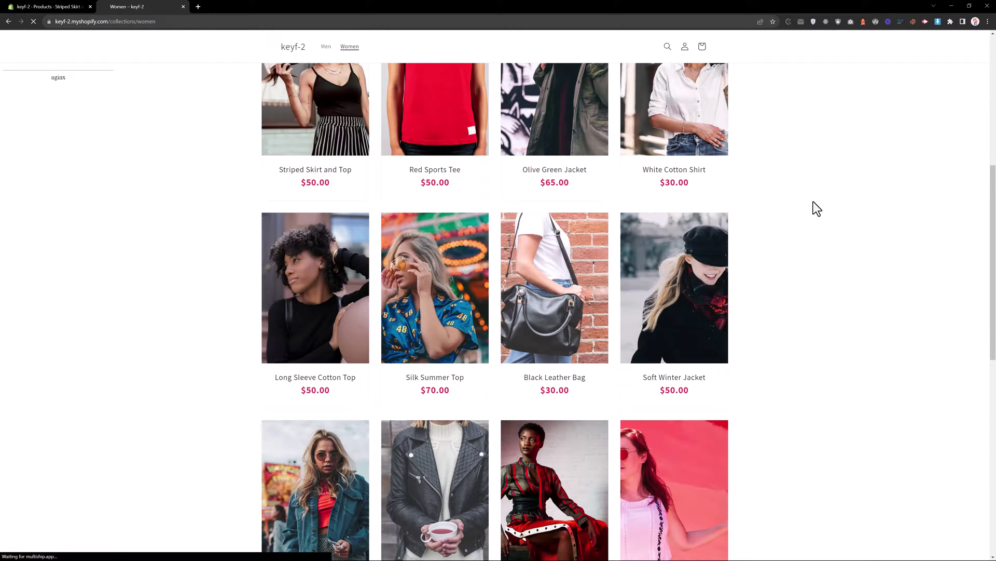
scroll(778, 329, up, 1)
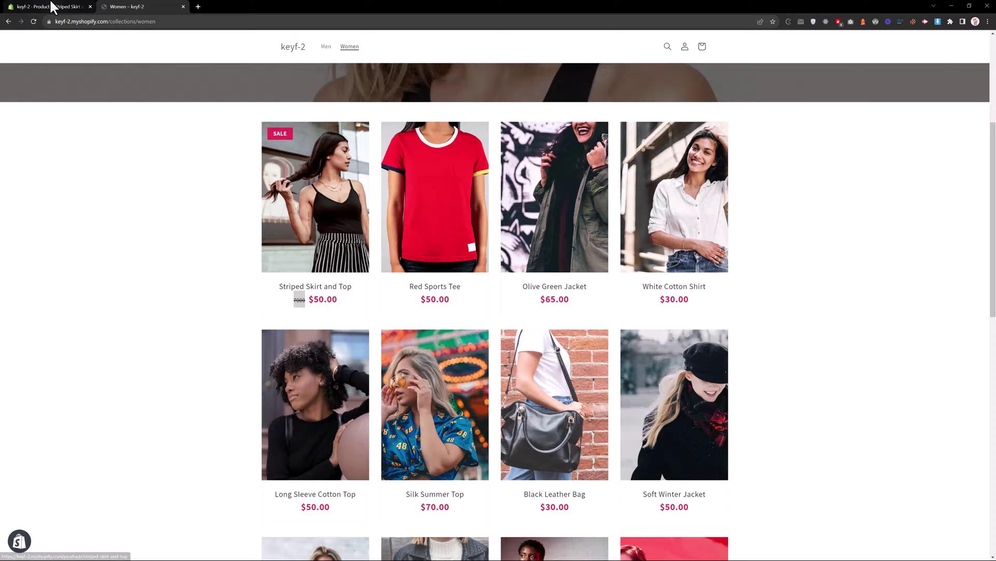
- Add the money filter after compare_at_price on line 16 of the template
key(alt+Tab)
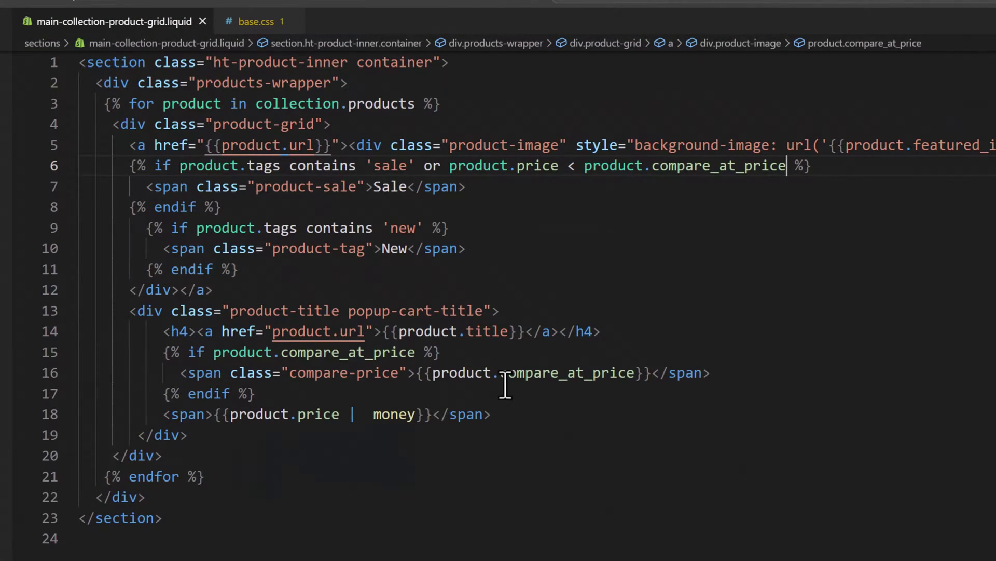
click(637, 372)
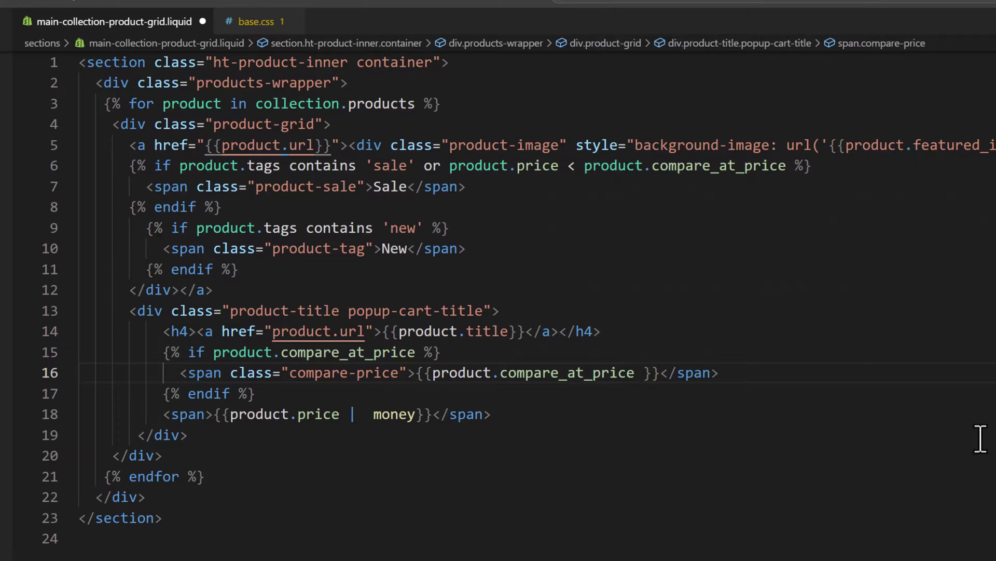
text(| mon)
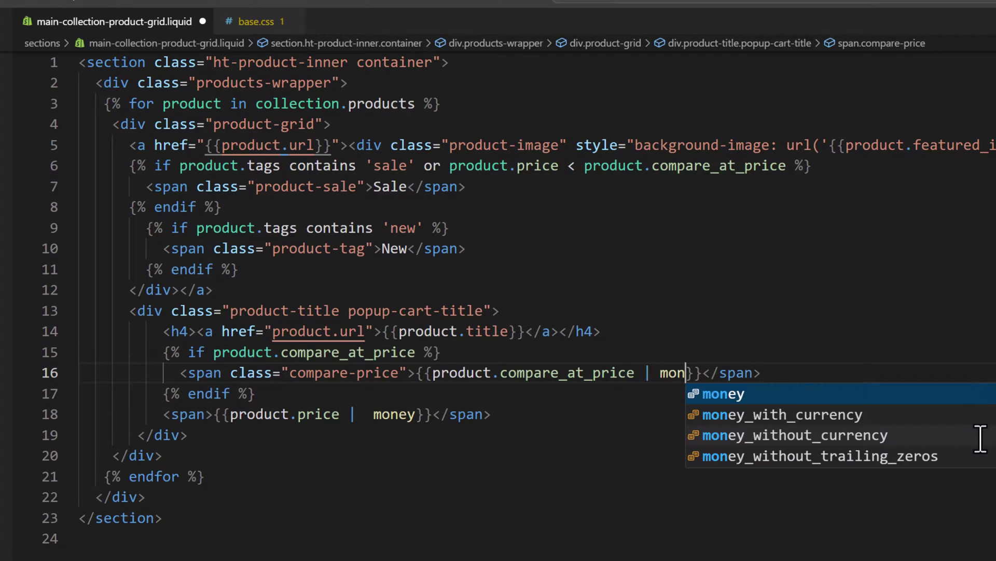
key(Return)
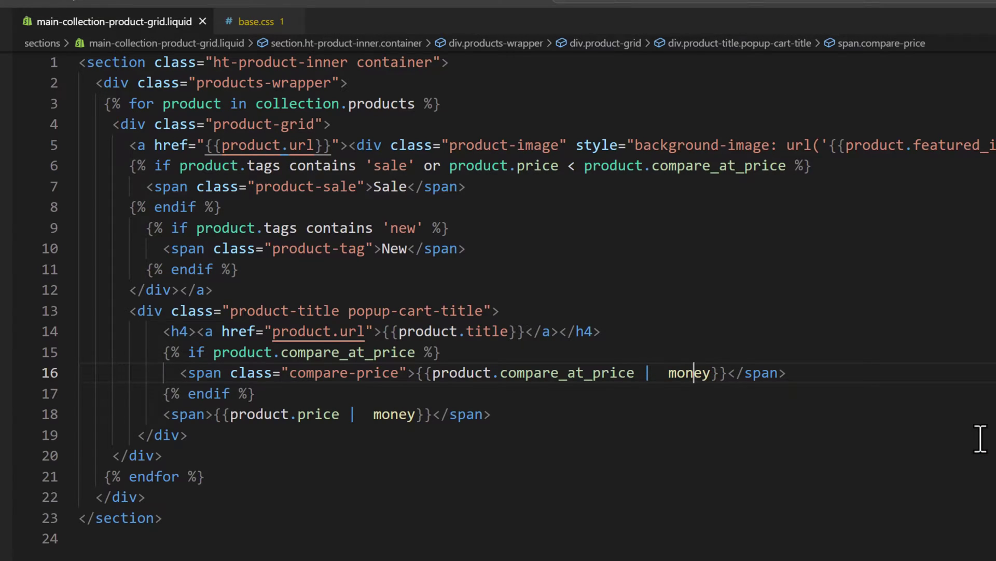
key(Delete)
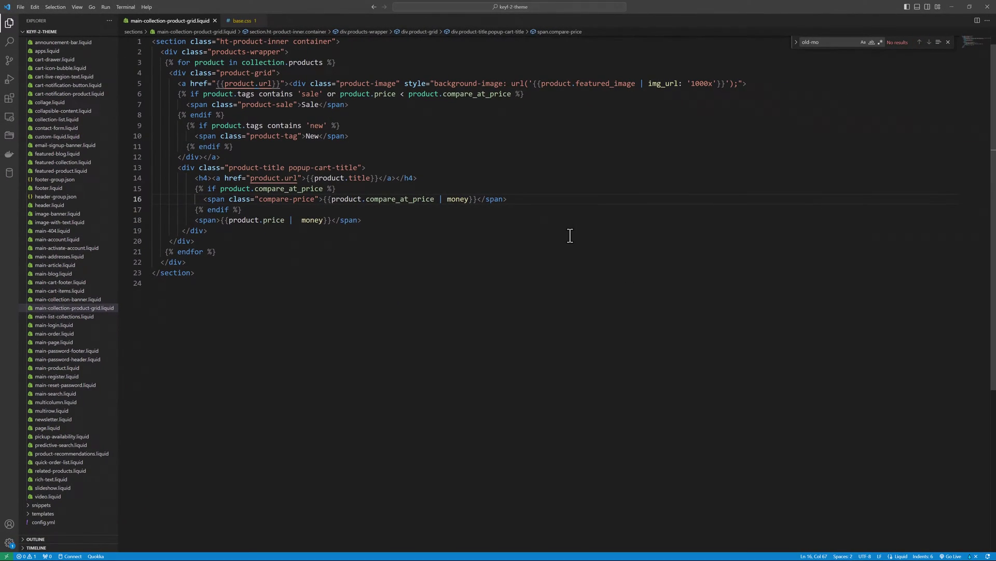
key(alt+Tab)
- Reload the storefront and check Striped Skirt and Top's crossed-out $70.00 beside $50.00
right_click(852, 233)
click(863, 256)
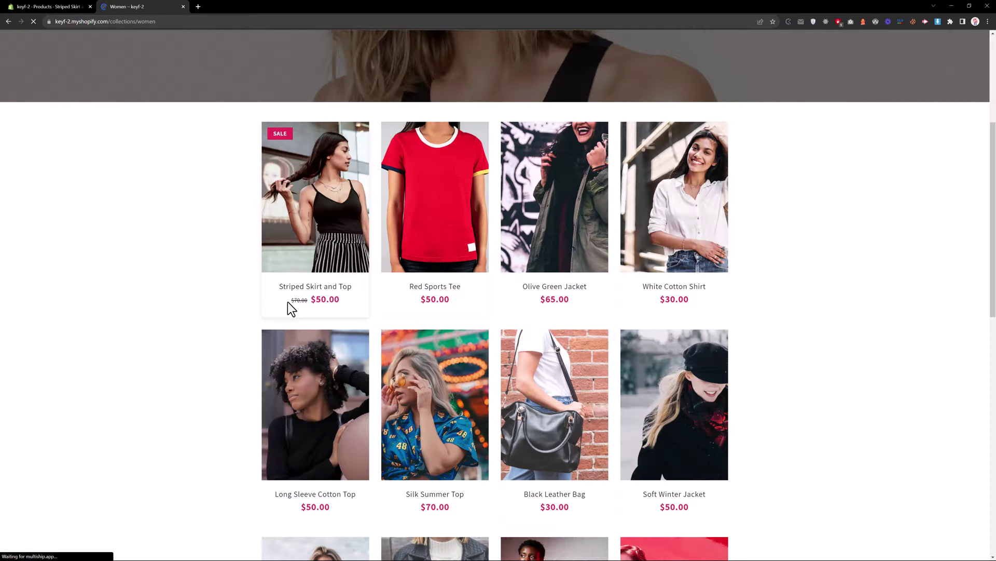
drag(344, 308, 311, 300)
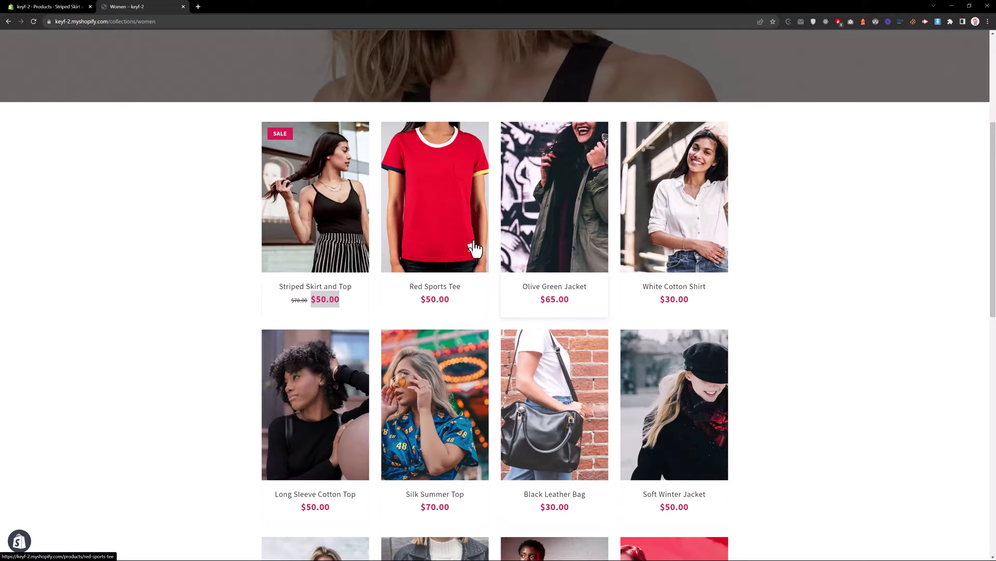
click(62, 9)
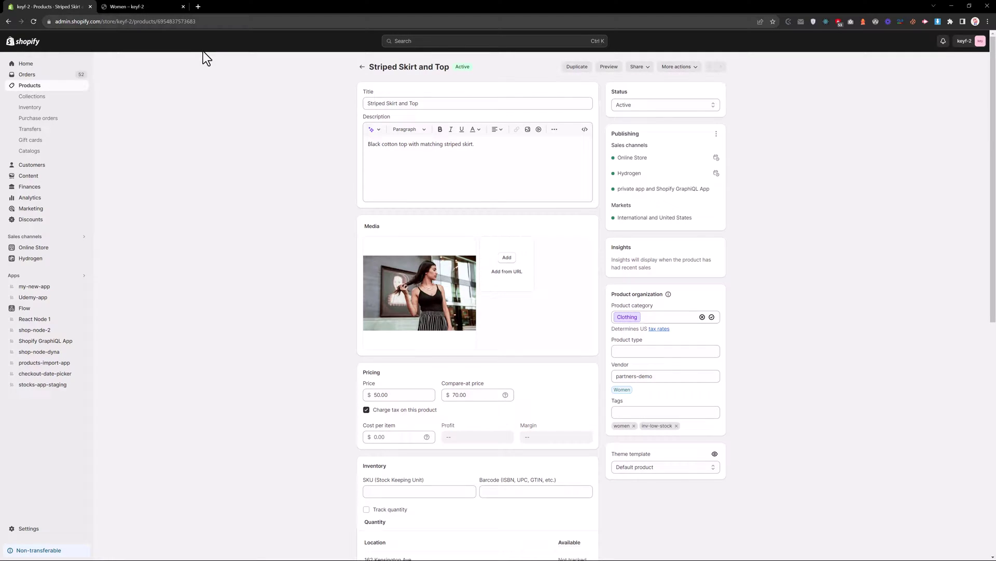
key(ctrl+Tab)
scroll(583, 369, down, 3)
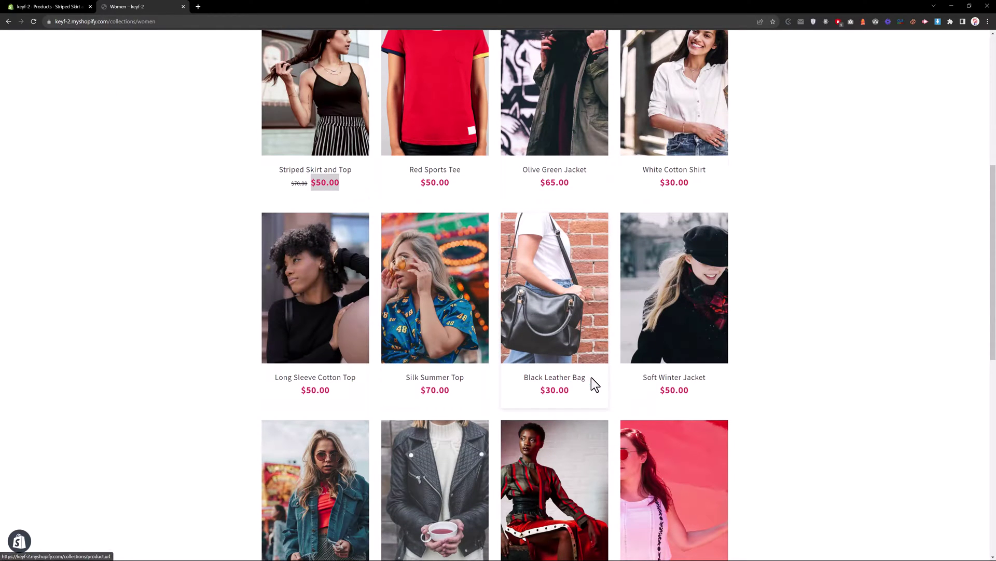
drag(591, 378, 522, 377)
key(ctrl+c)
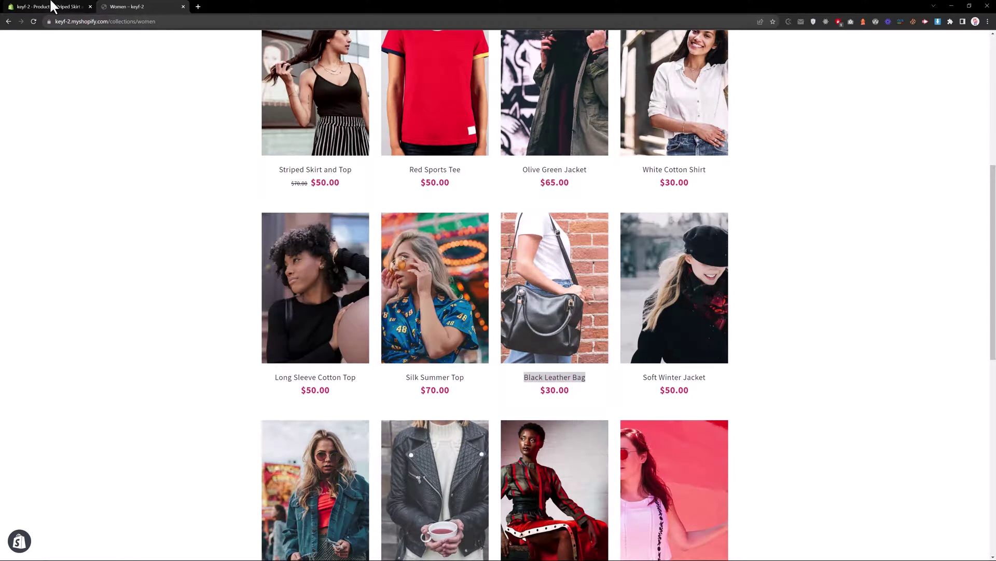
- Find Black Leather Bag in the admin, set its compare-at price to 50.00, and save
click(52, 8)
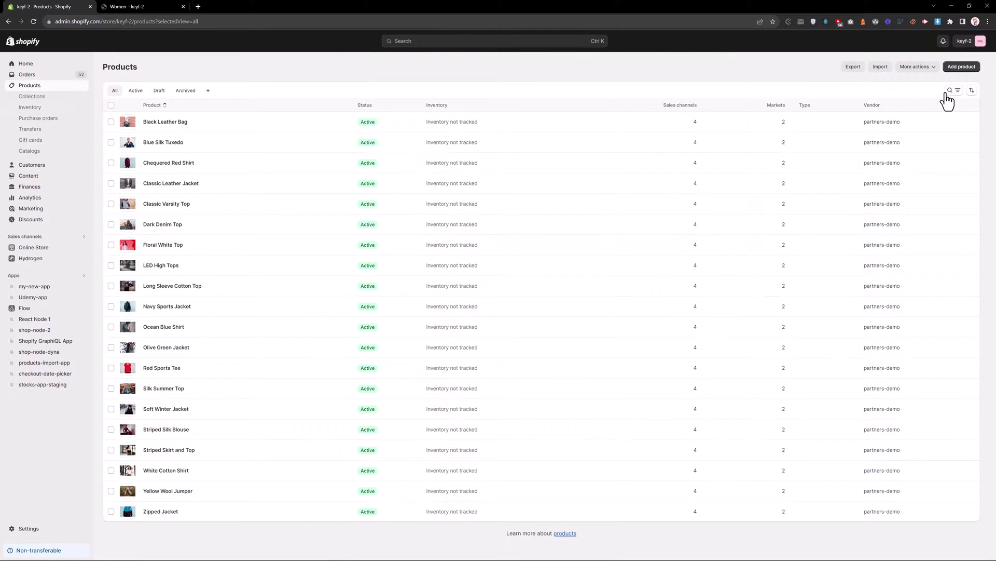
click(949, 91)
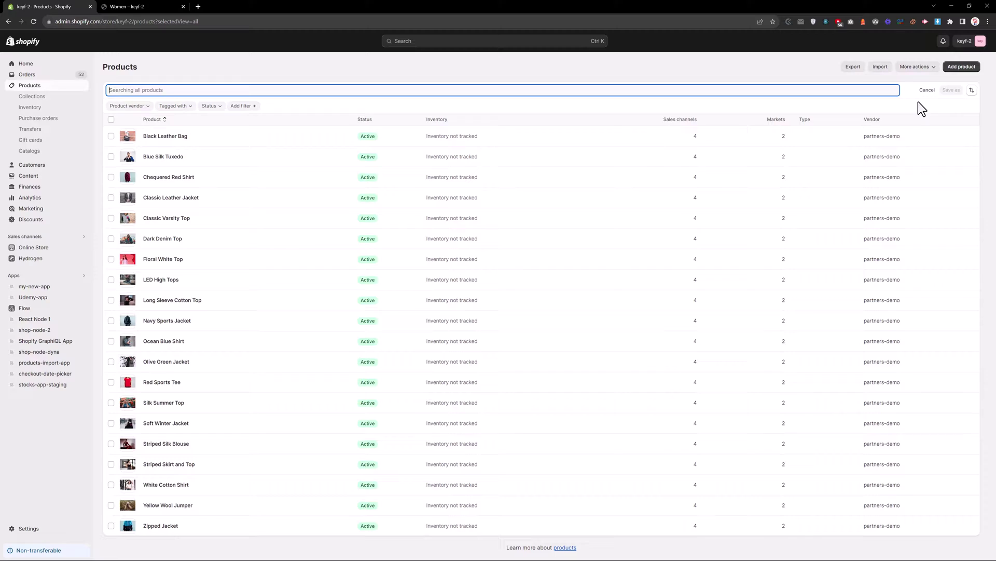
key(ctrl+v)
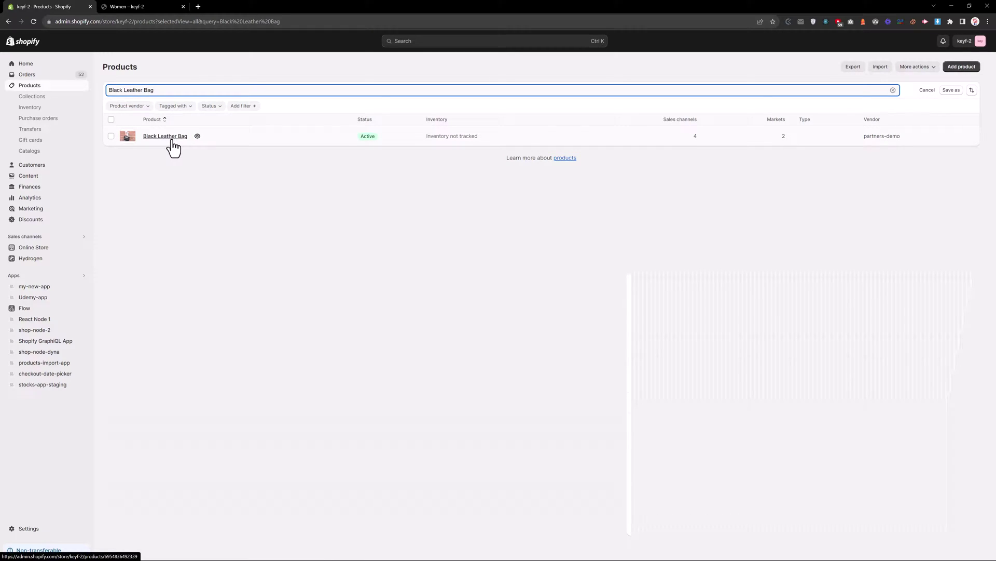
click(169, 139)
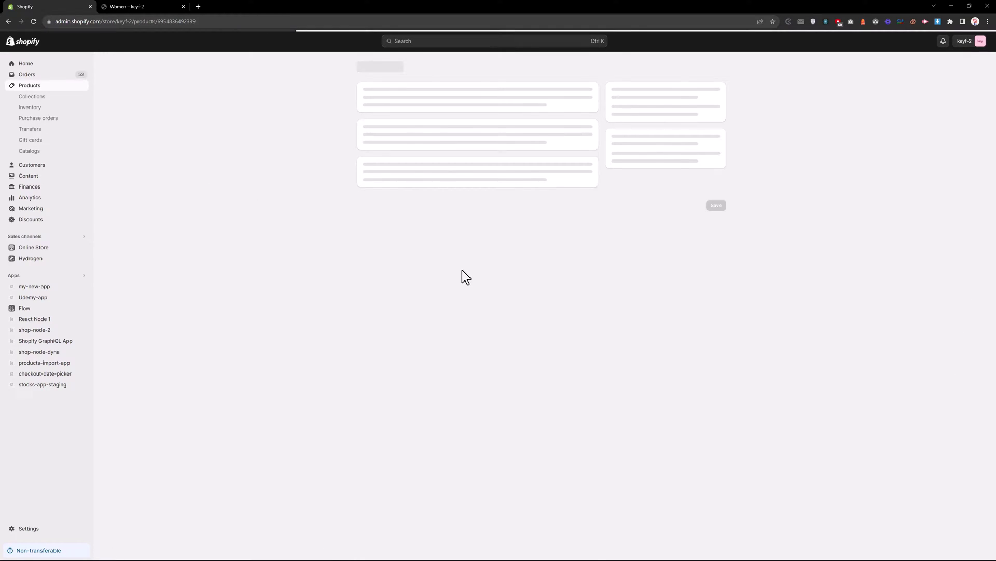
scroll(468, 288, down, 2)
click(473, 278)
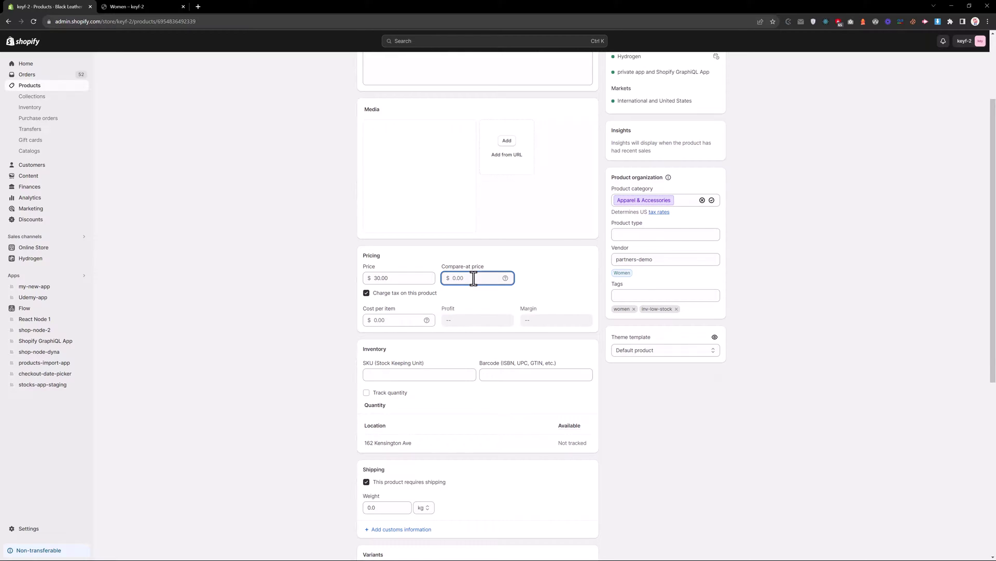
text(50)
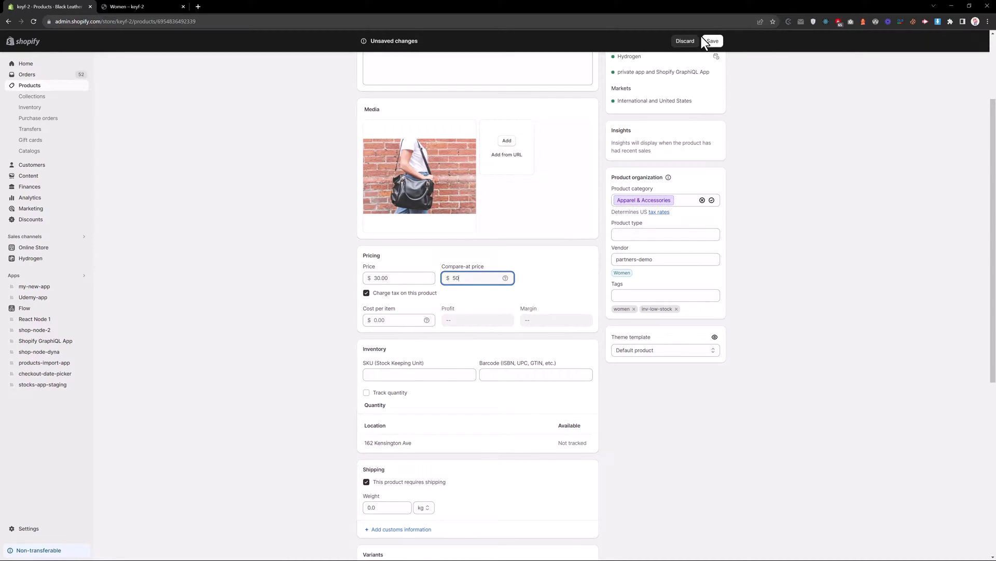
click(710, 42)
- Reload the storefront to confirm Black Leather Bag's Sale badge and struck-through $50.00, then select the Soft Winter Jacket name
click(158, 10)
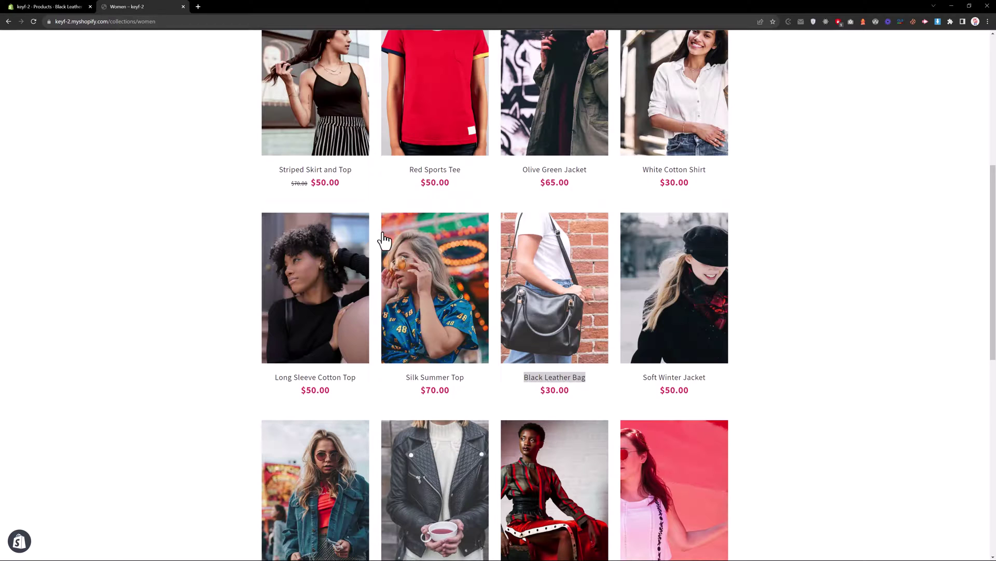
right_click(857, 235)
click(865, 257)
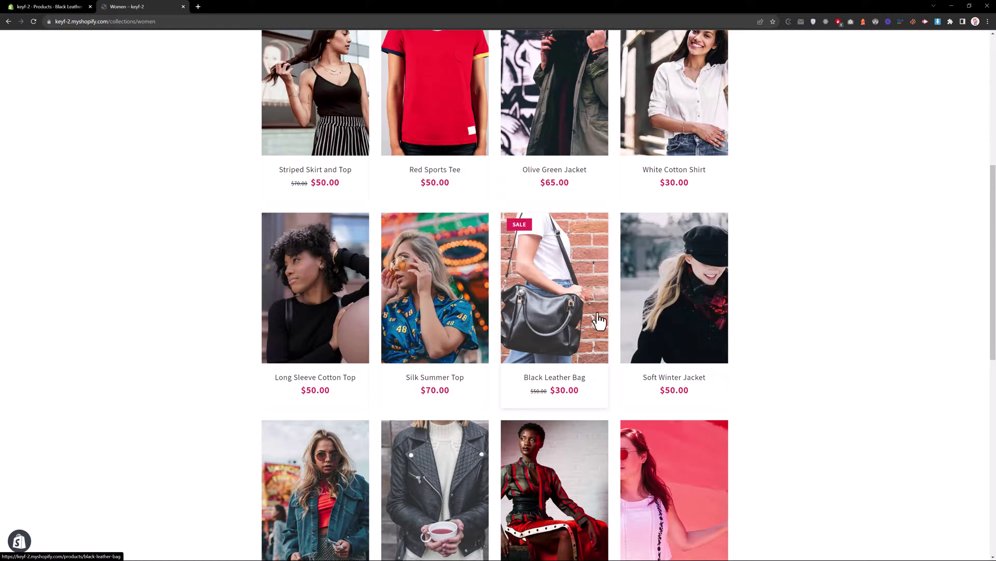
scroll(599, 321, down, 1)
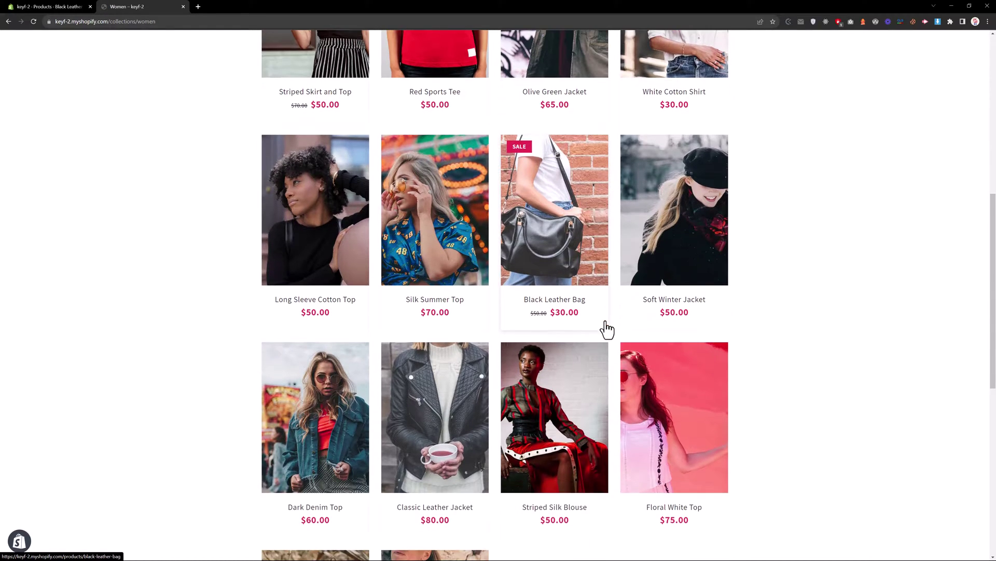
triple_click(642, 296)
key(ctrl+c)
- Find Soft Winter Jacket in the admin, add the tag 'new', and save the product
click(38, 6)
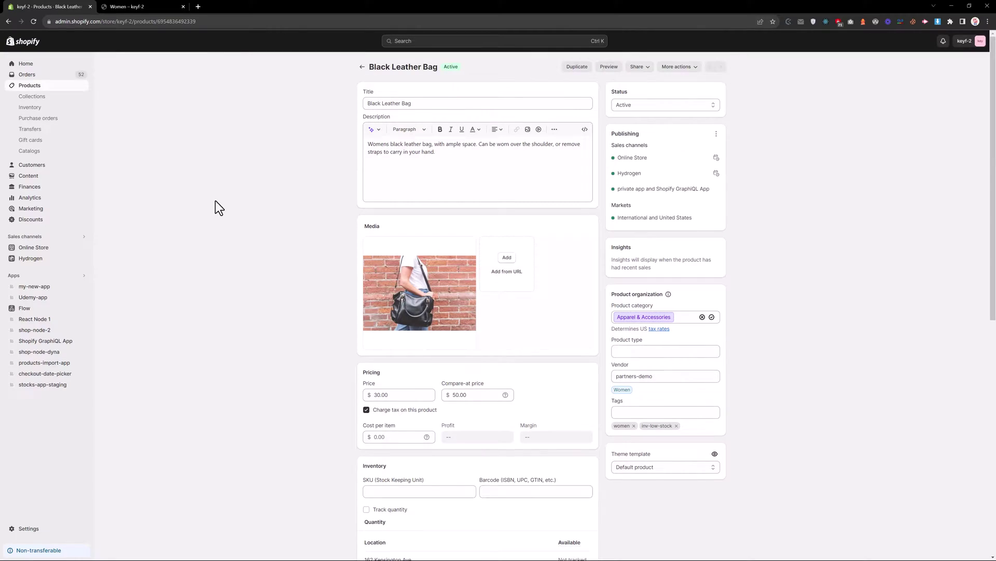
click(58, 85)
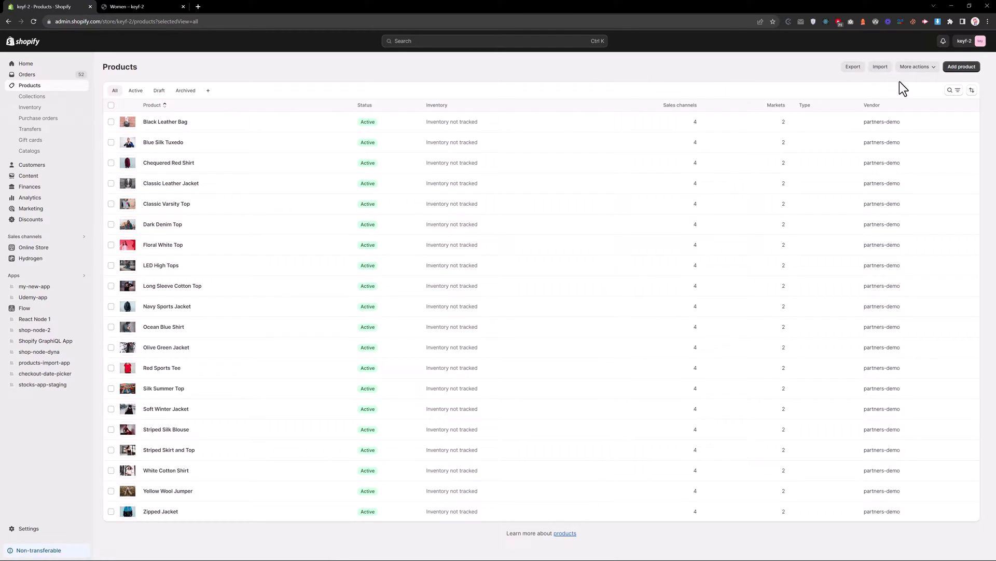
click(949, 91)
key(ctrl+v)
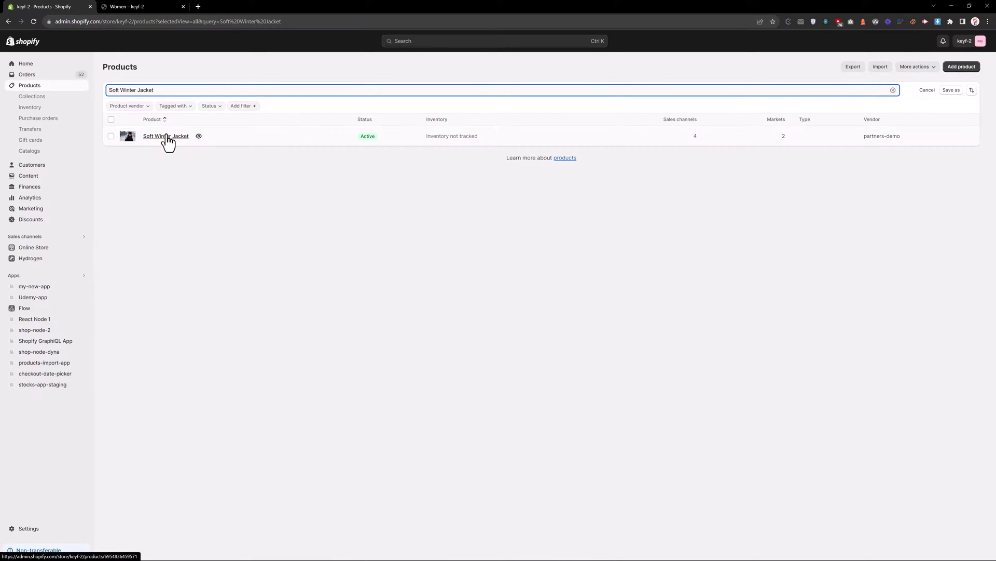
click(166, 137)
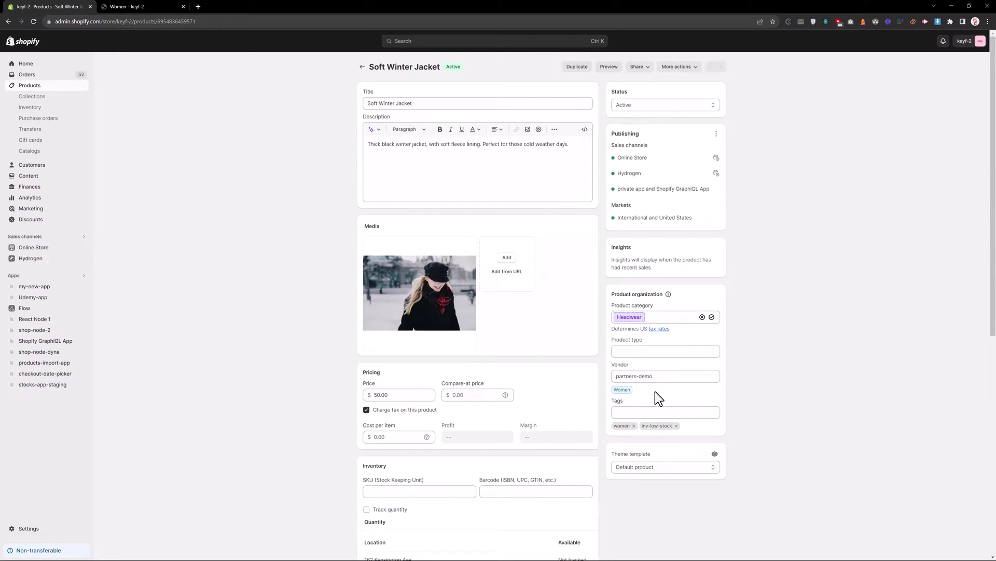
click(651, 411)
text(new)
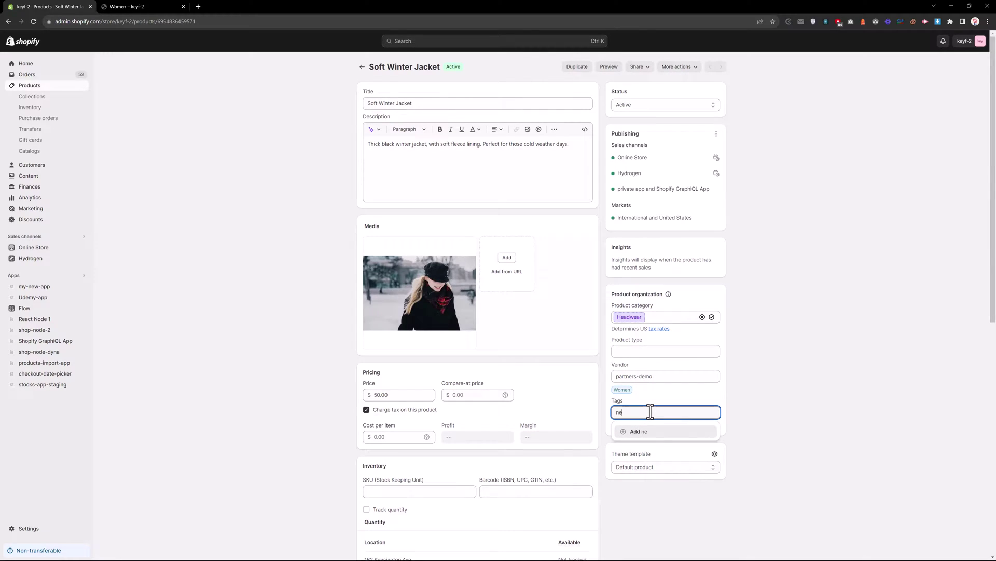
key(Return)
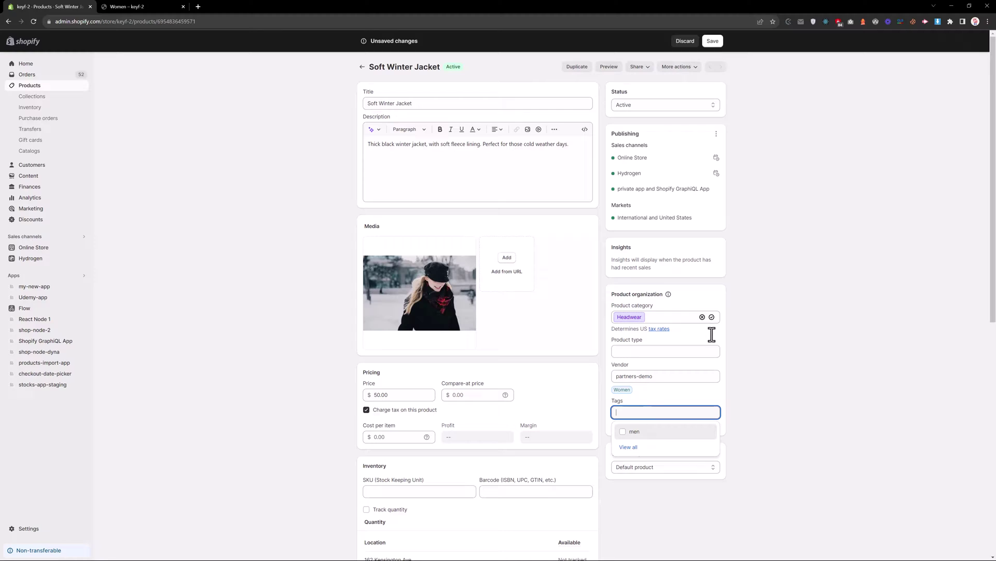
click(713, 45)
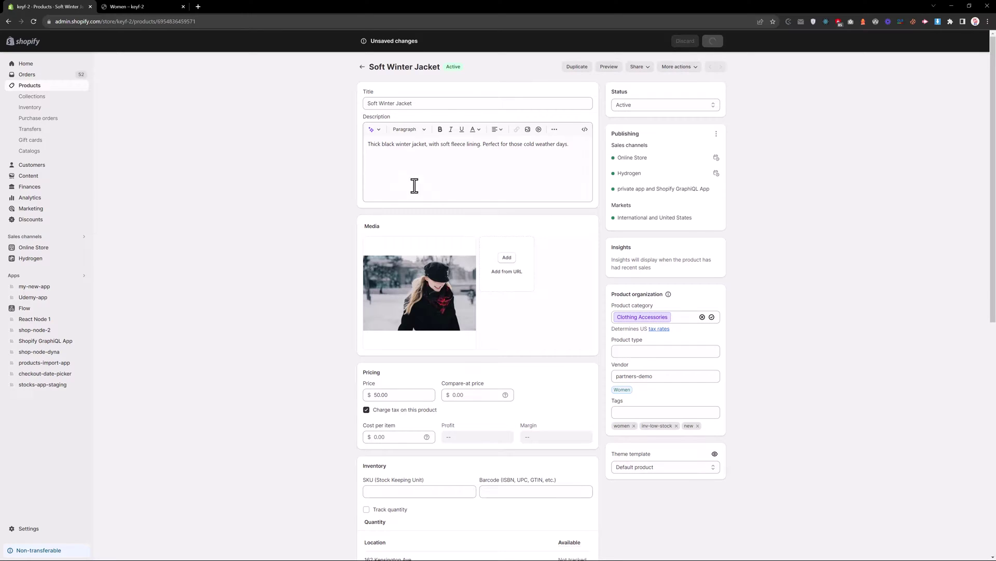
click(160, 7)
- Reload the Women collection to show the NEW badge on Soft Winter Jacket at $50.00
right_click(842, 204)
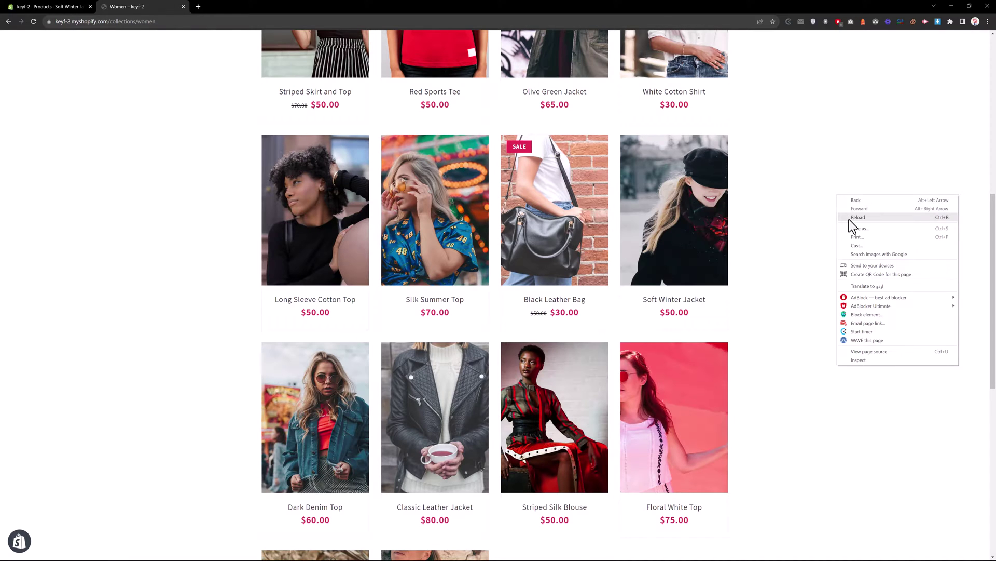
click(849, 220)
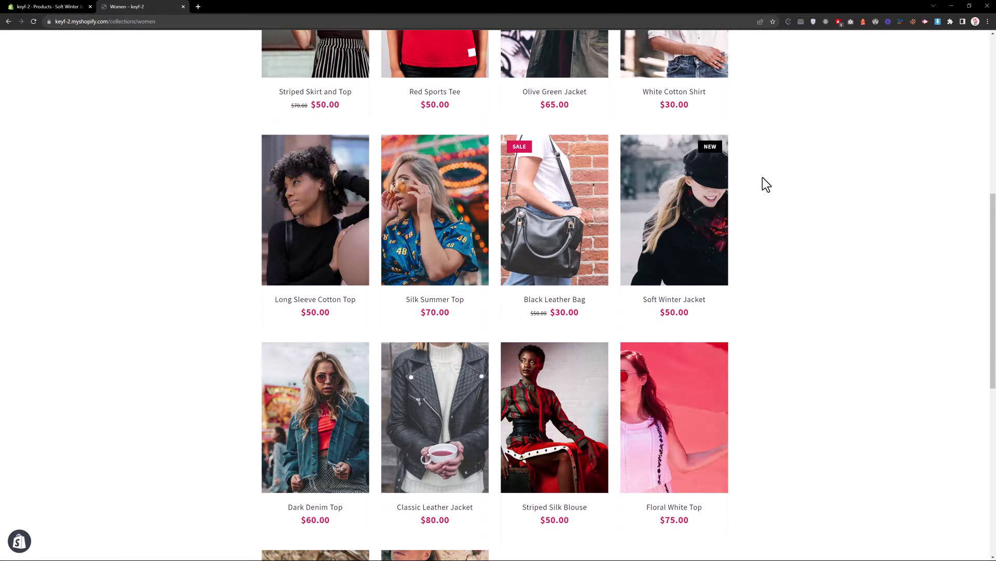
scroll(828, 281, up, 1)
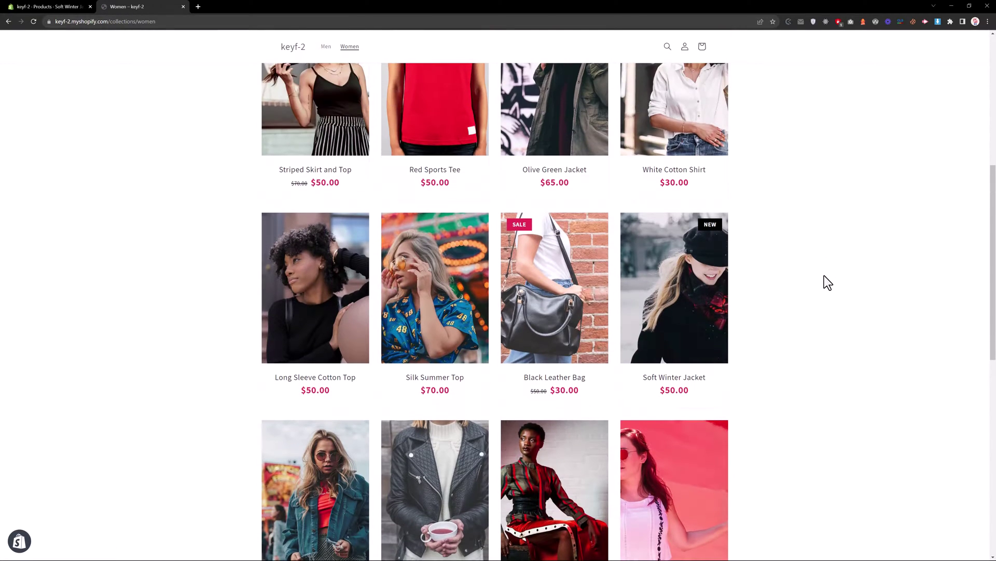